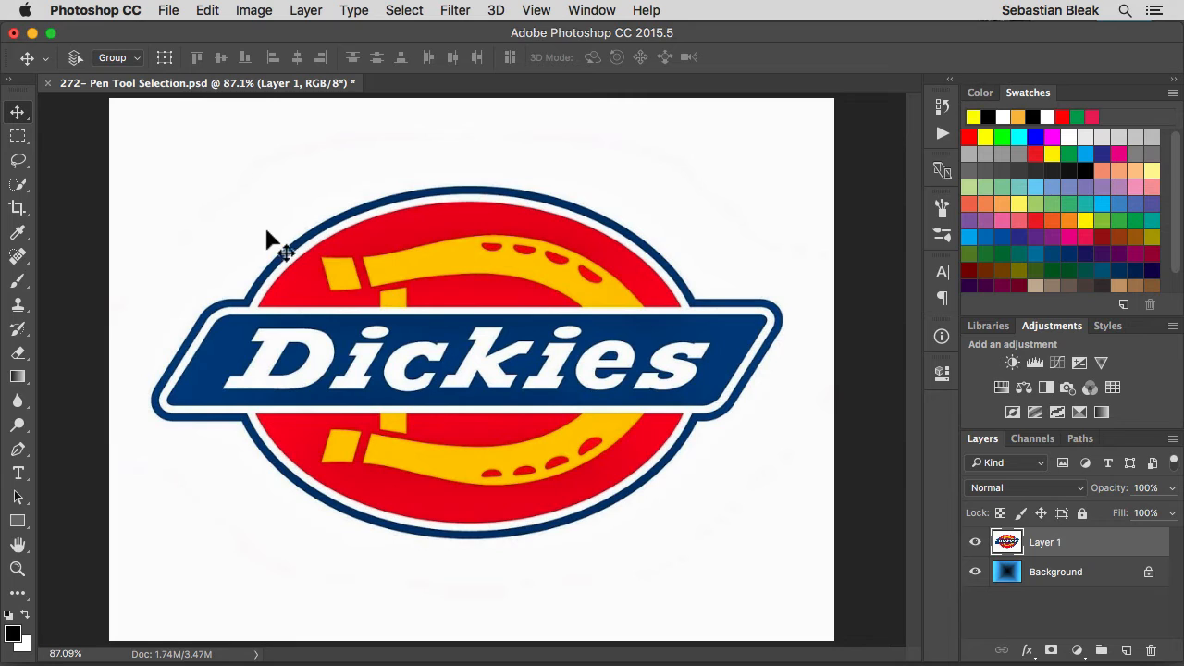
# Start a straight-segment Pen path at the logo's upper-left oval-banner junction, running over the oval's top and around the banner's right end.
pyautogui.press('p')
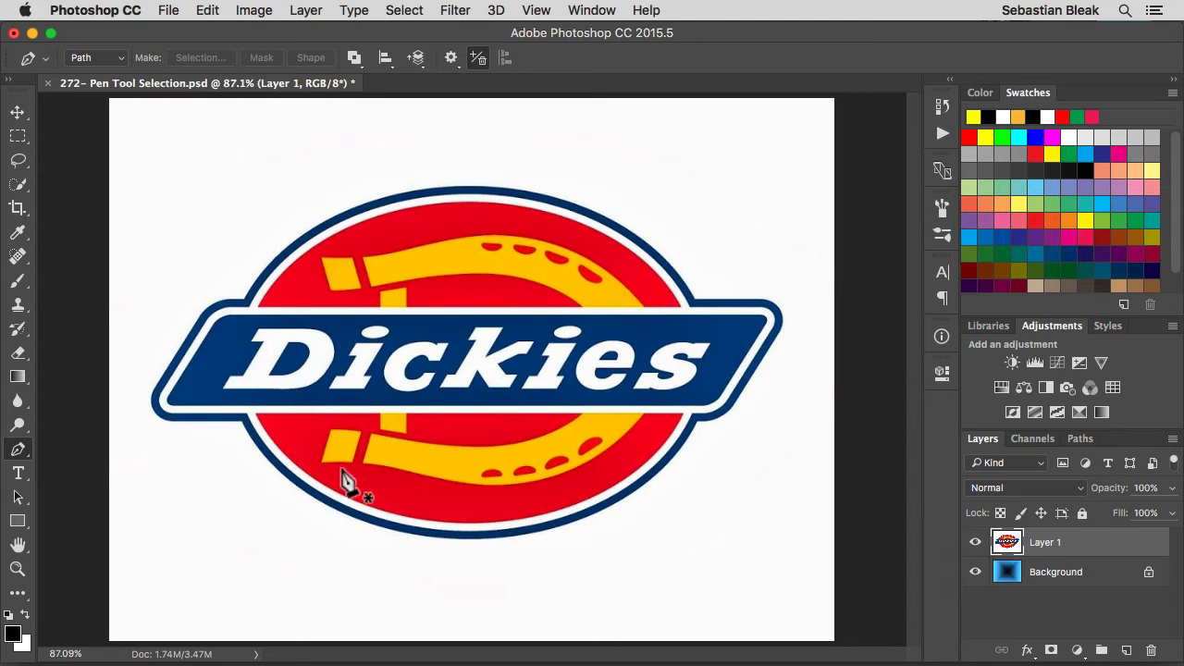
pyautogui.click(245, 303)
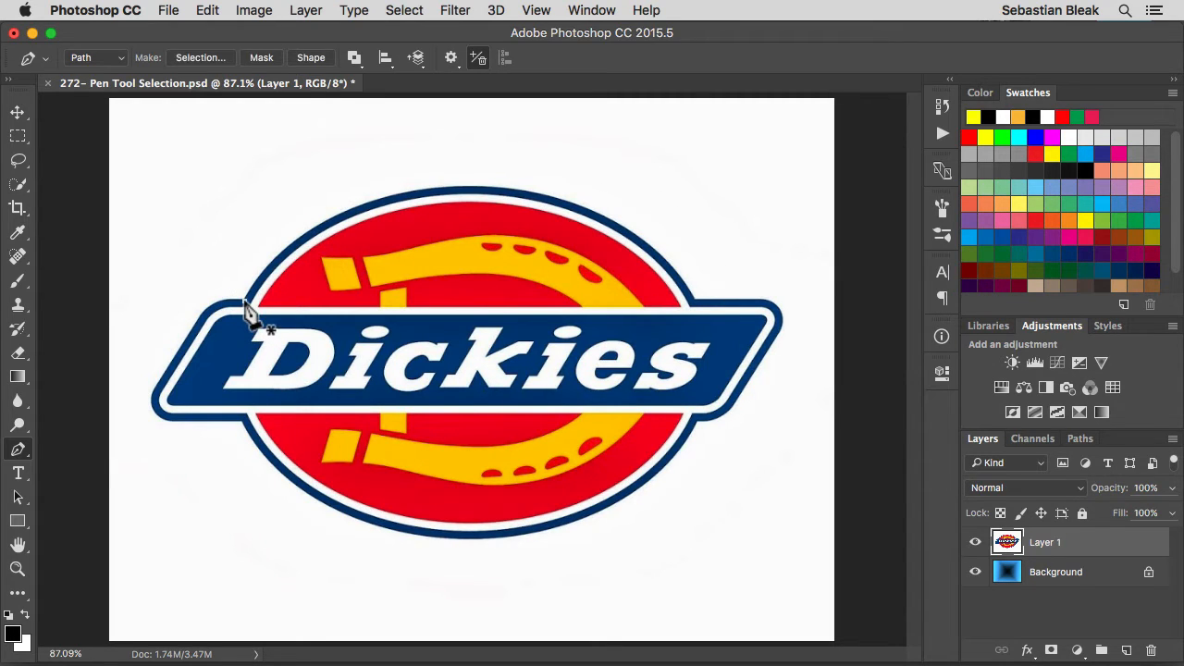
pyautogui.click(473, 188)
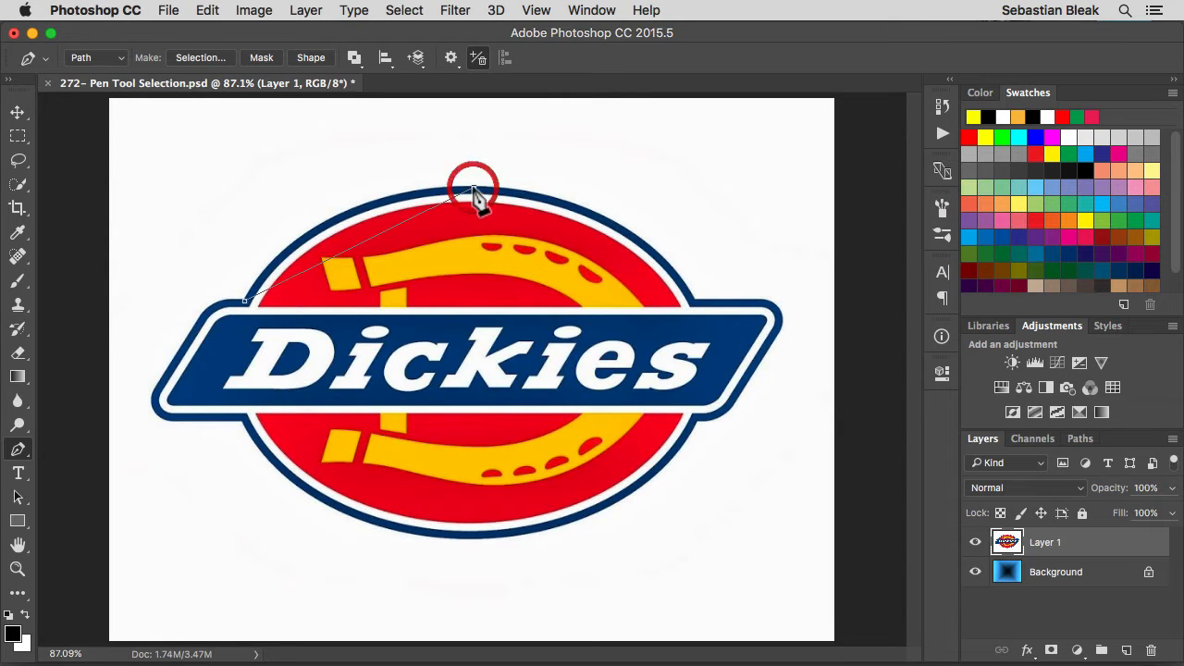
pyautogui.click(694, 303)
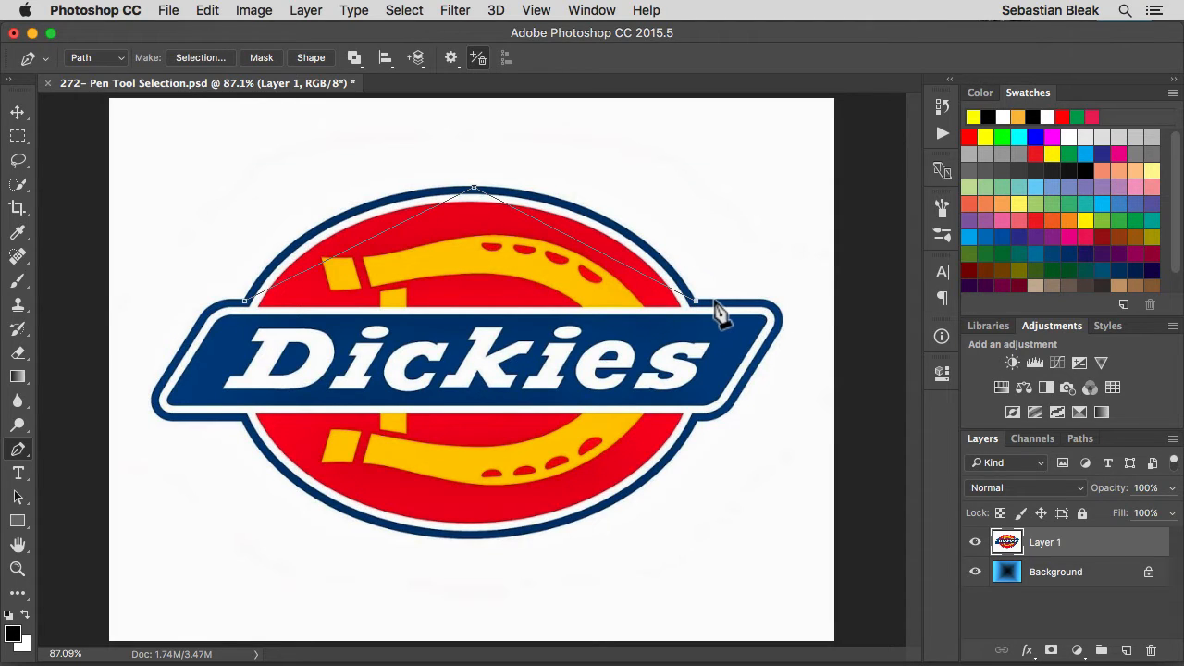
pyautogui.press('shift')
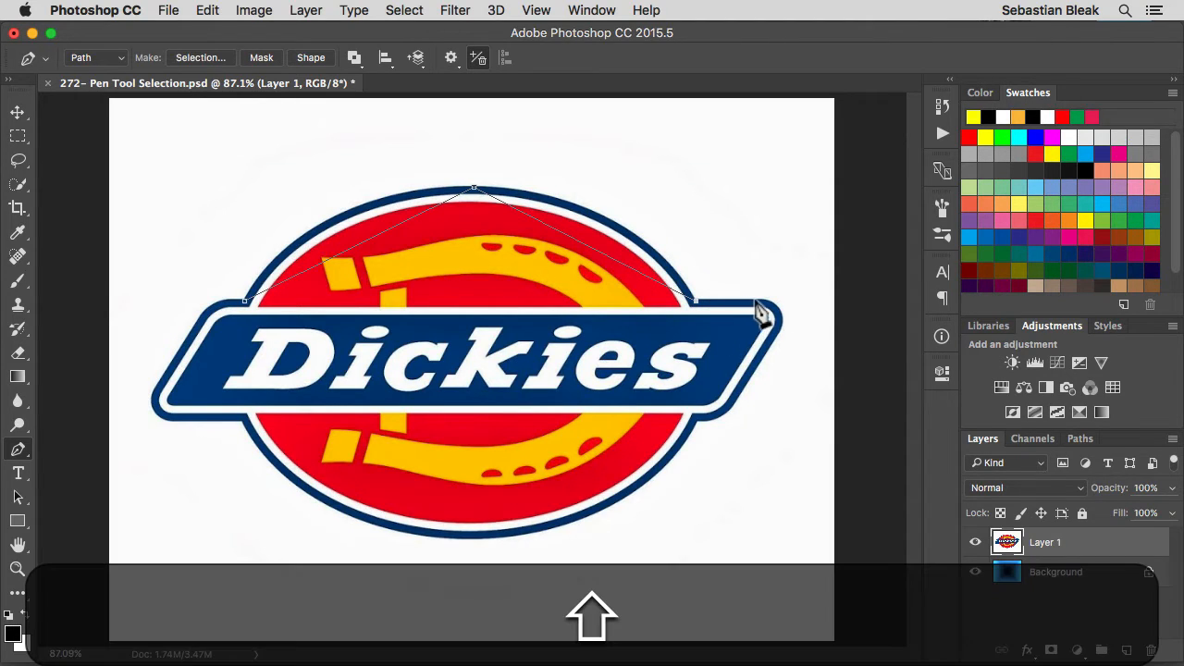
pyautogui.keyDown('shift'); pyautogui.click(759, 301); pyautogui.keyUp('shift')
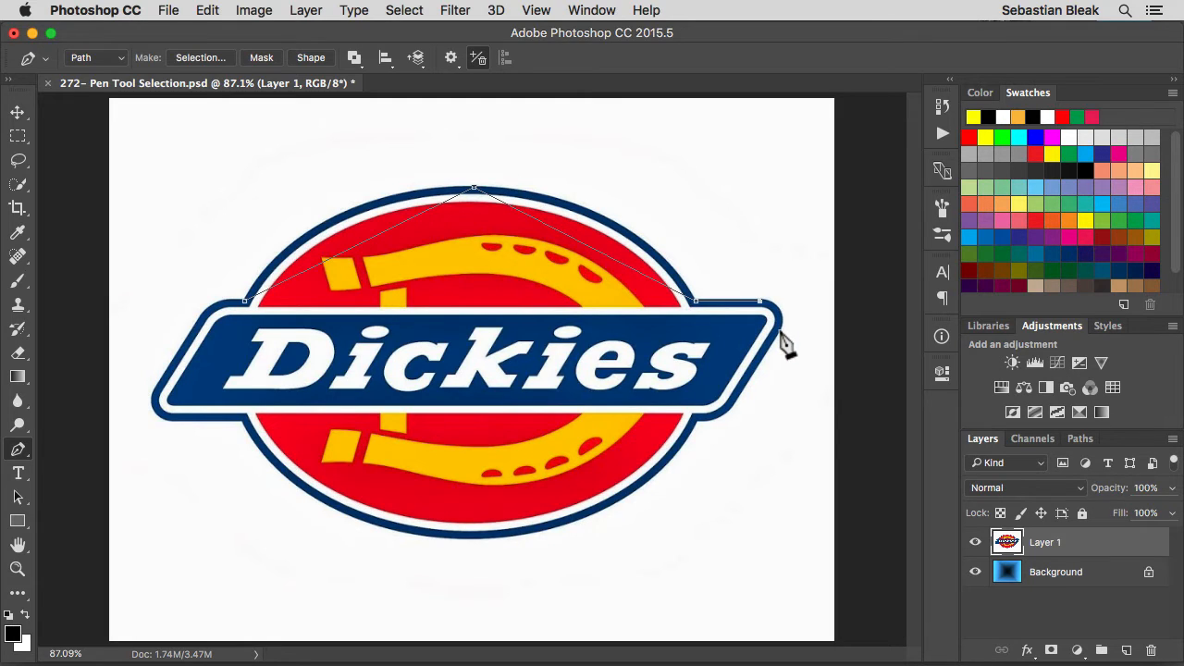
pyautogui.click(780, 330)
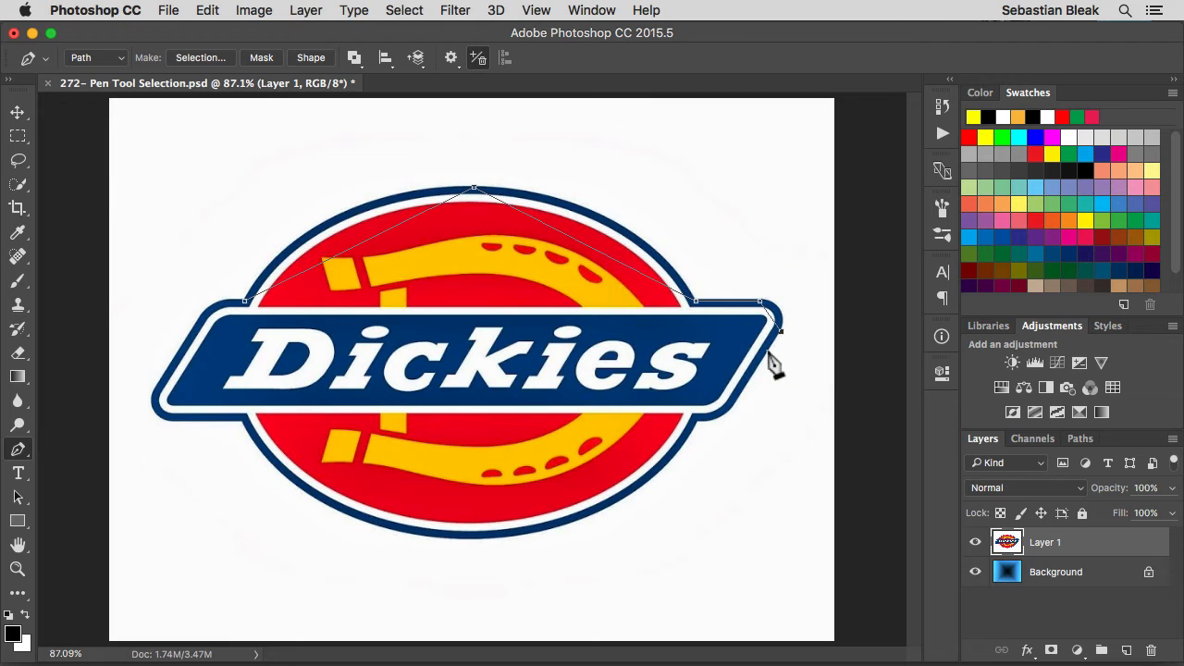
pyautogui.click(734, 406)
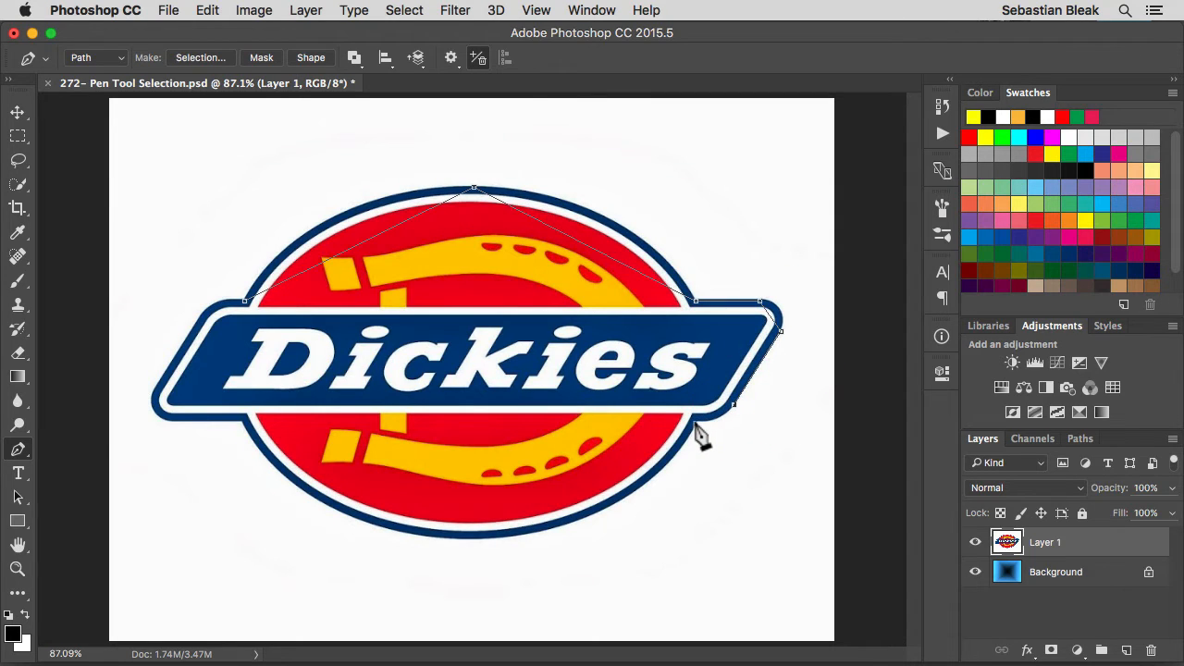
# Continue the path through the oval's bottom and around the banner's left end, closing it at the starting anchor.
pyautogui.click(460, 537)
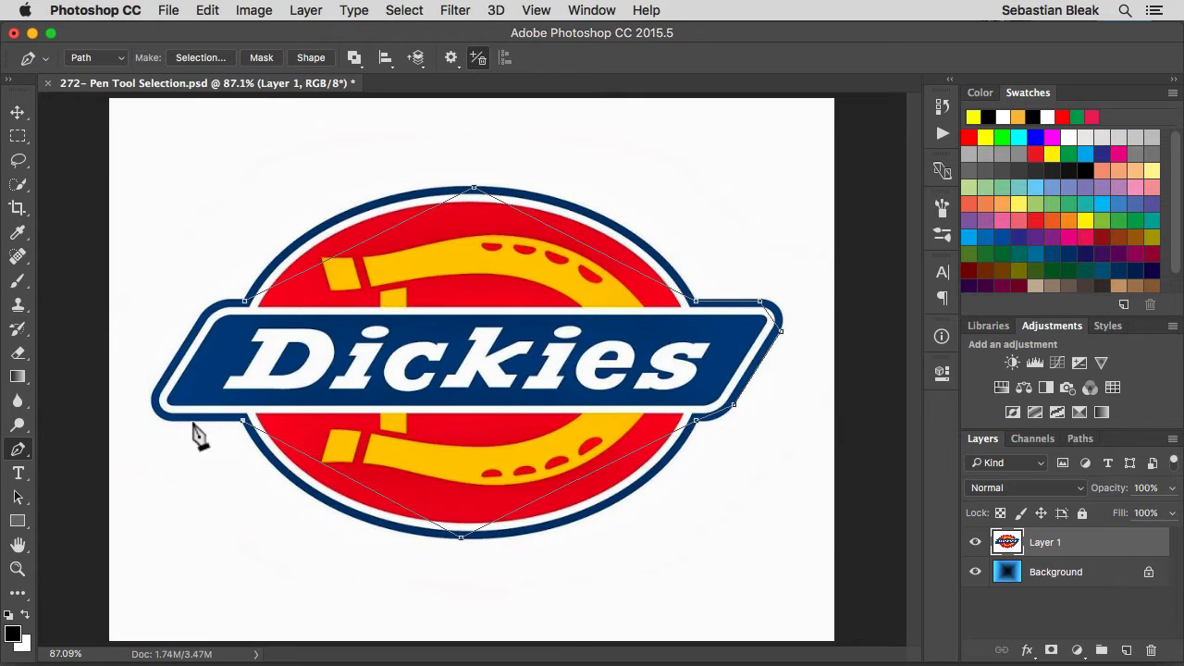
pyautogui.press('shift')
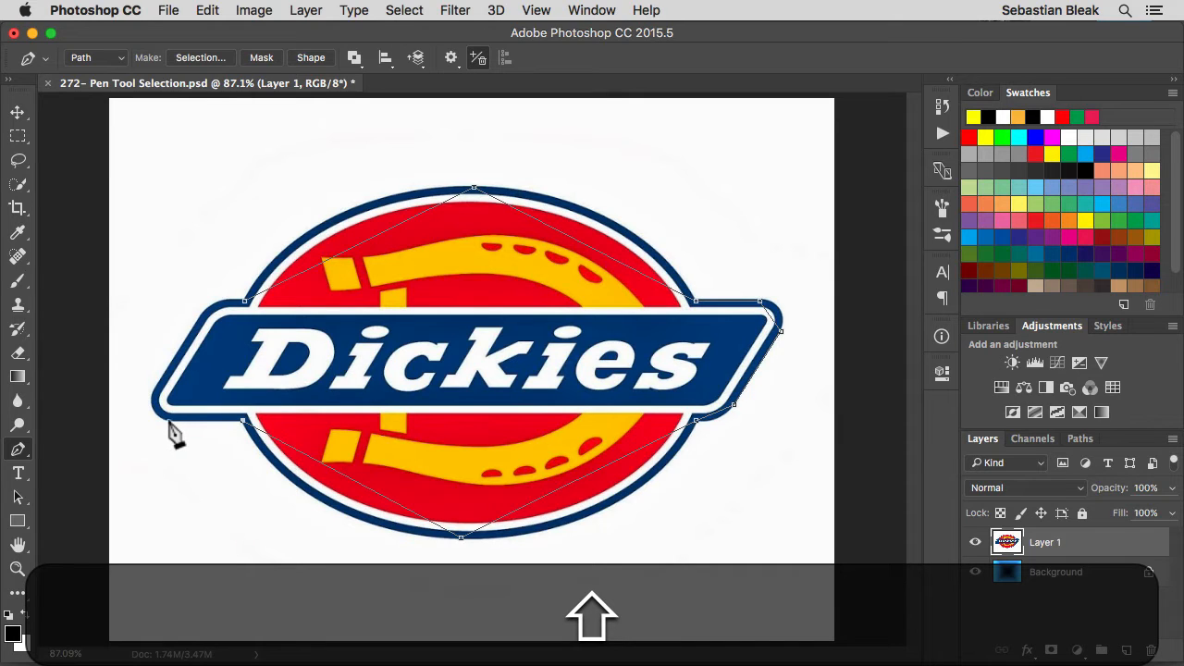
pyautogui.keyDown('shift'); pyautogui.click(169, 421); pyautogui.keyUp('shift')
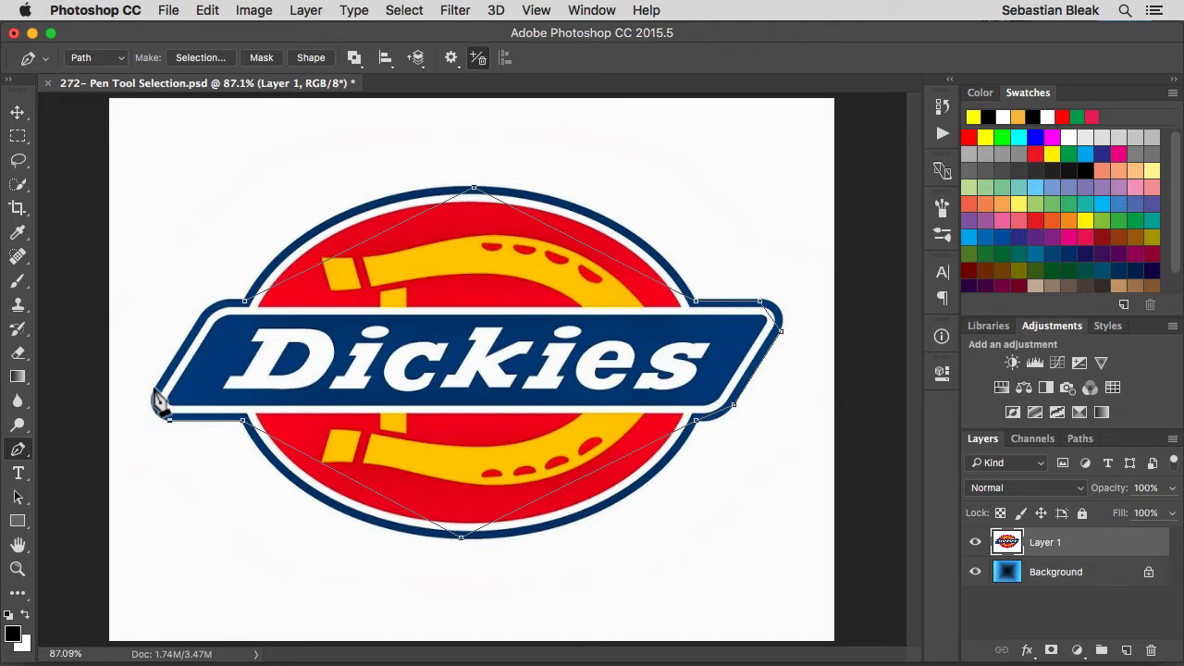
pyautogui.click(153, 390)
pyautogui.click(201, 319)
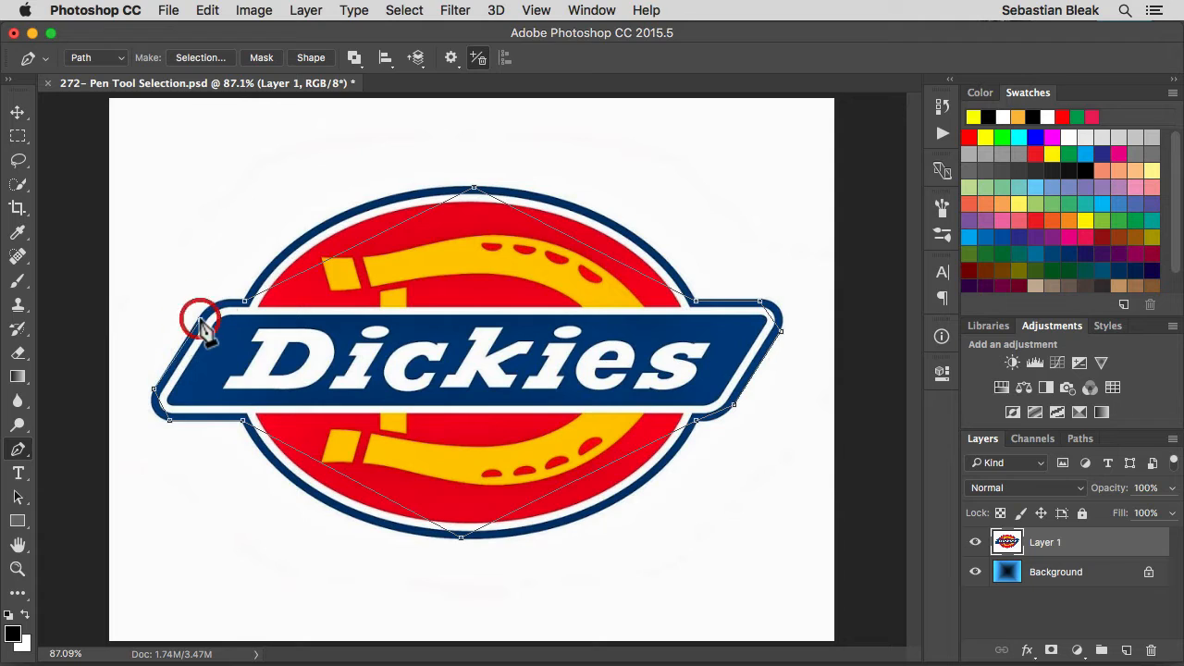
pyautogui.click(243, 302)
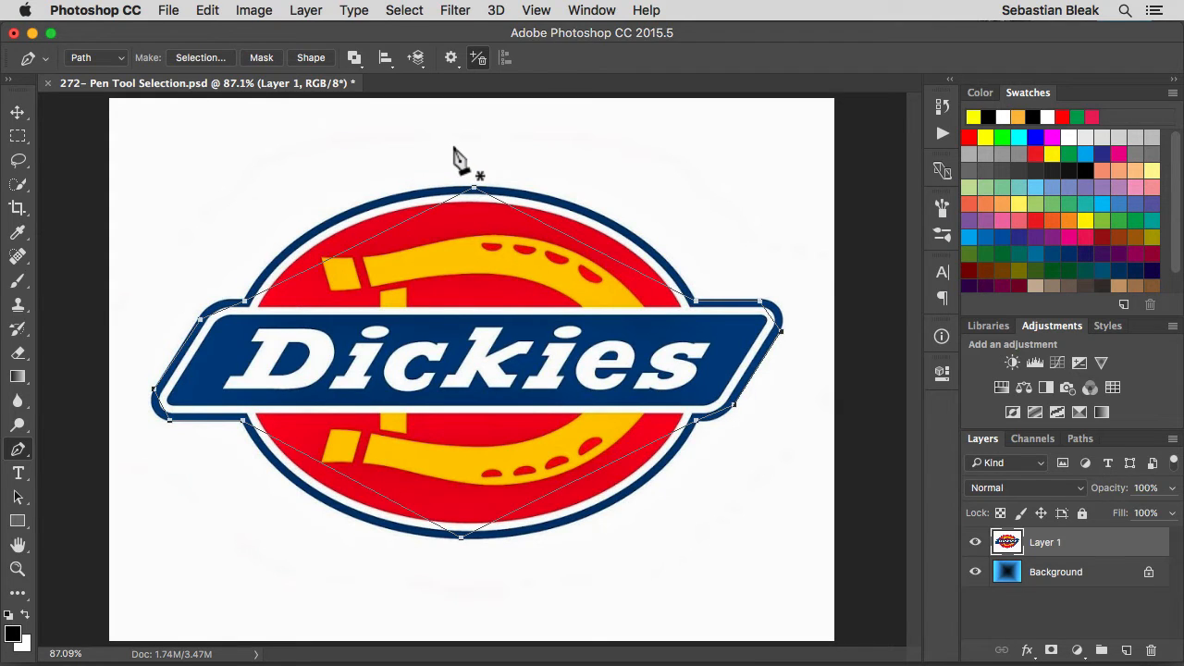
# Convert the oval's top anchor into a smooth point with long horizontal handles and nudge it left so the curve follows the blue outline.
pyautogui.press('super')
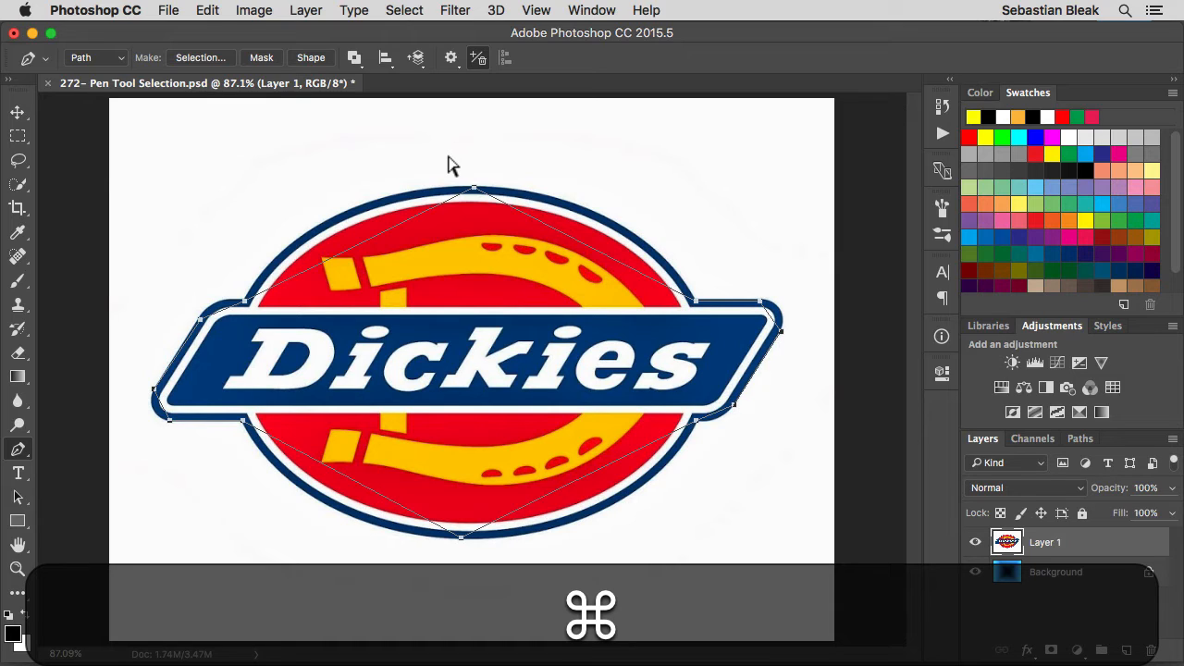
pyautogui.keyDown('super'); pyautogui.click(474, 190); pyautogui.keyUp('super')
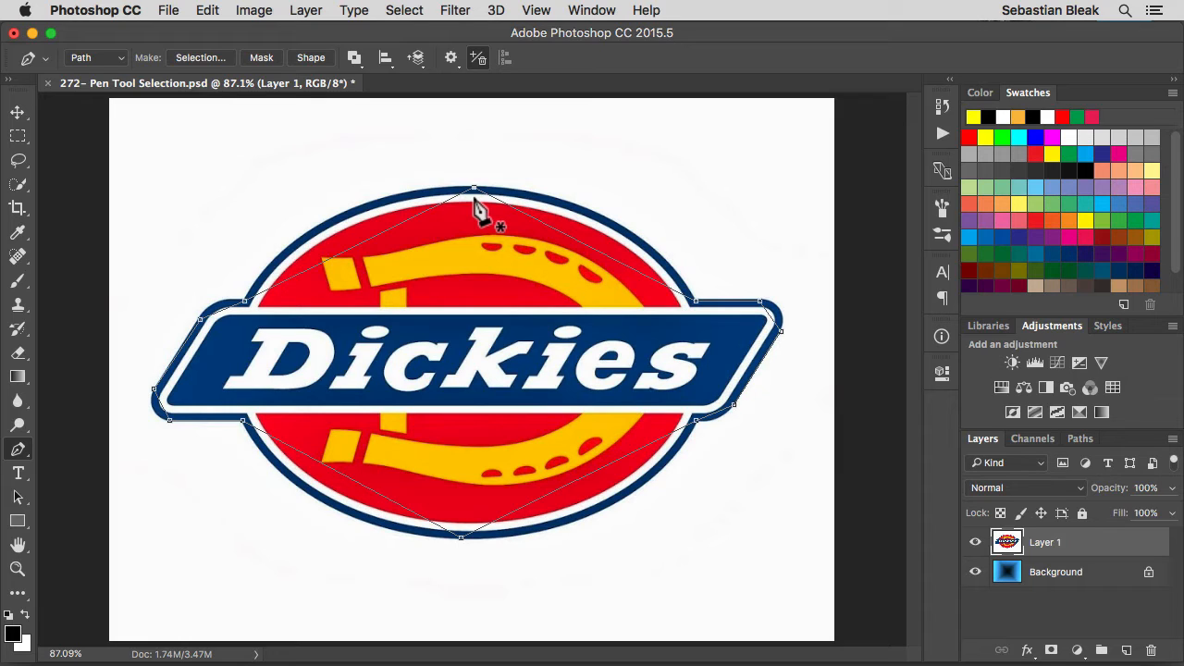
pyautogui.press('alt')
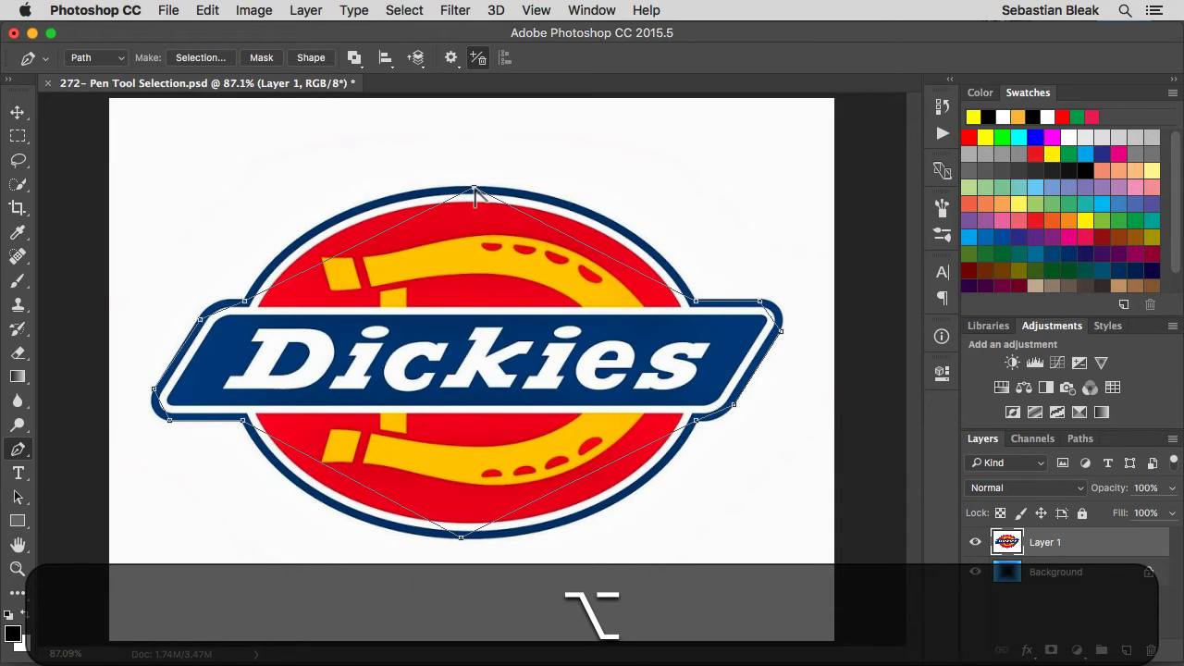
pyautogui.click(474, 189)
pyautogui.moveTo(473, 190); pyautogui.dragTo(641, 190)
pyautogui.press('shift')
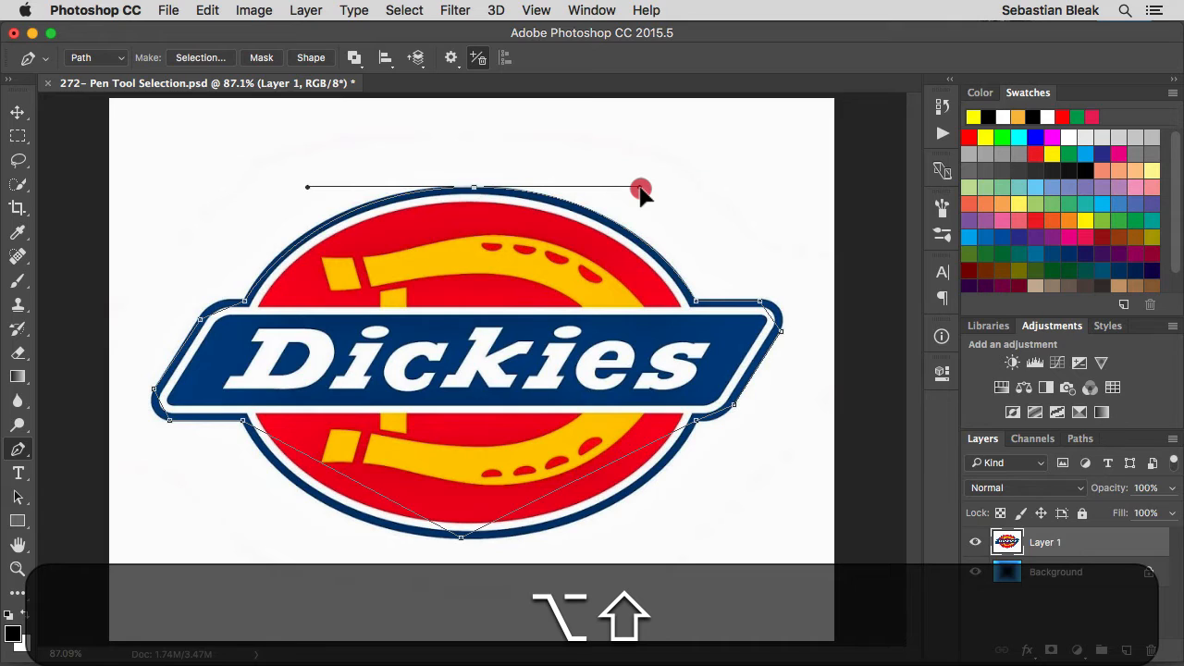
pyautogui.moveTo(641, 190); pyautogui.dragTo(646, 192)
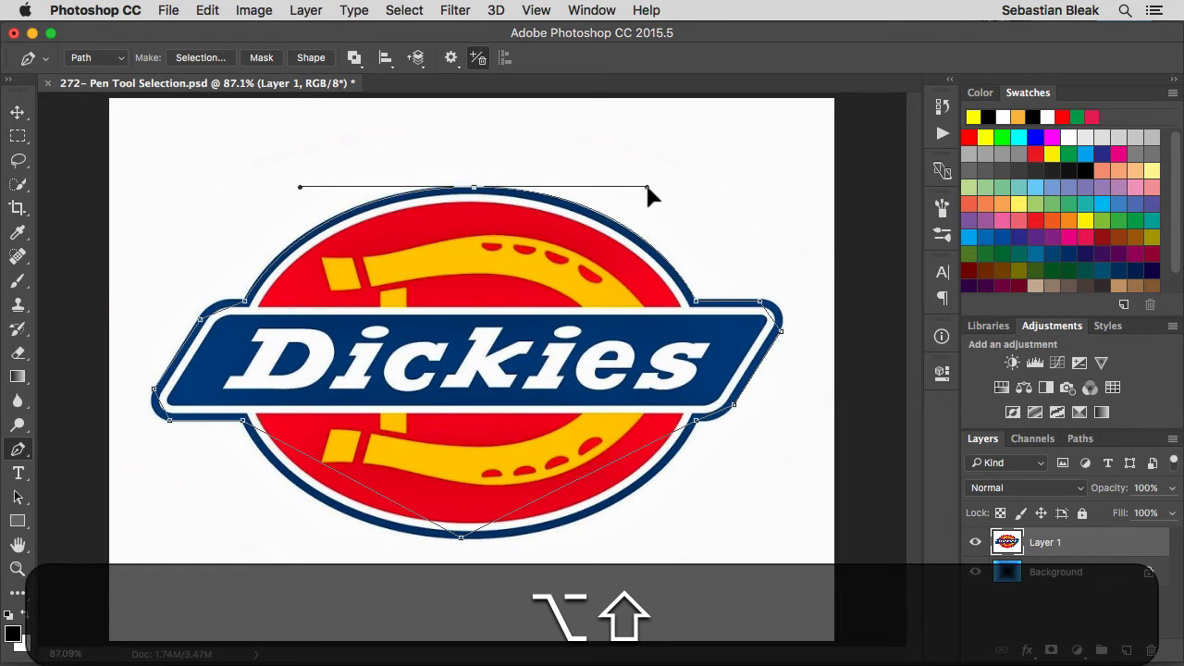
pyautogui.moveTo(650, 187); pyautogui.dragTo(649, 187)
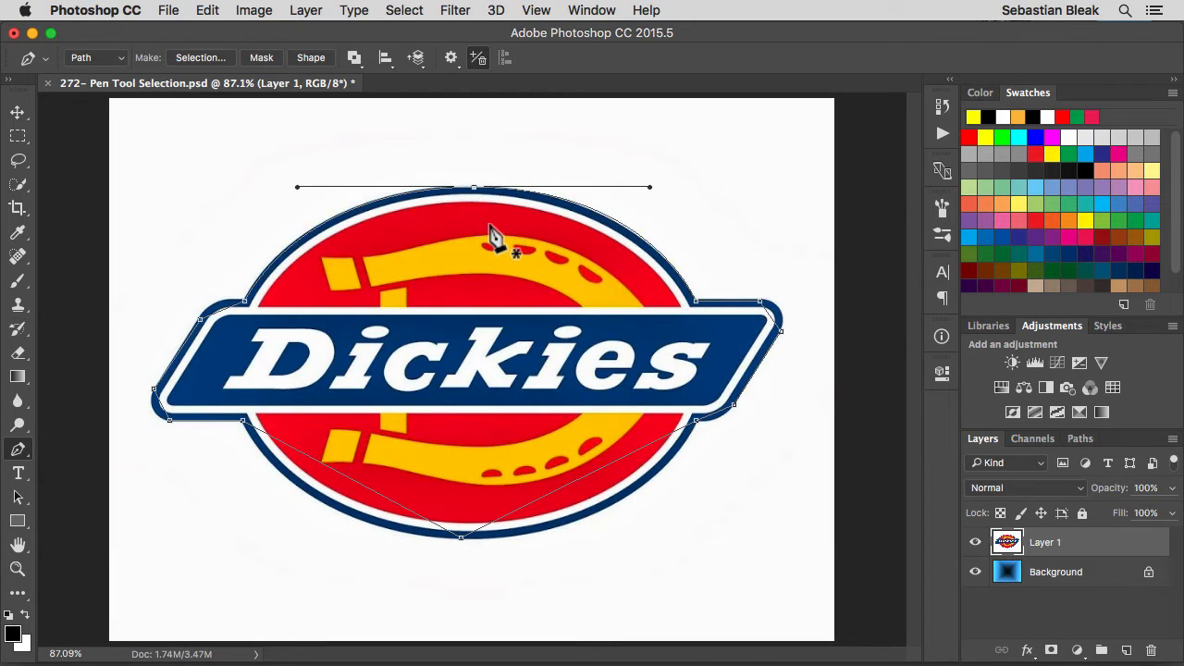
pyautogui.press('Left')
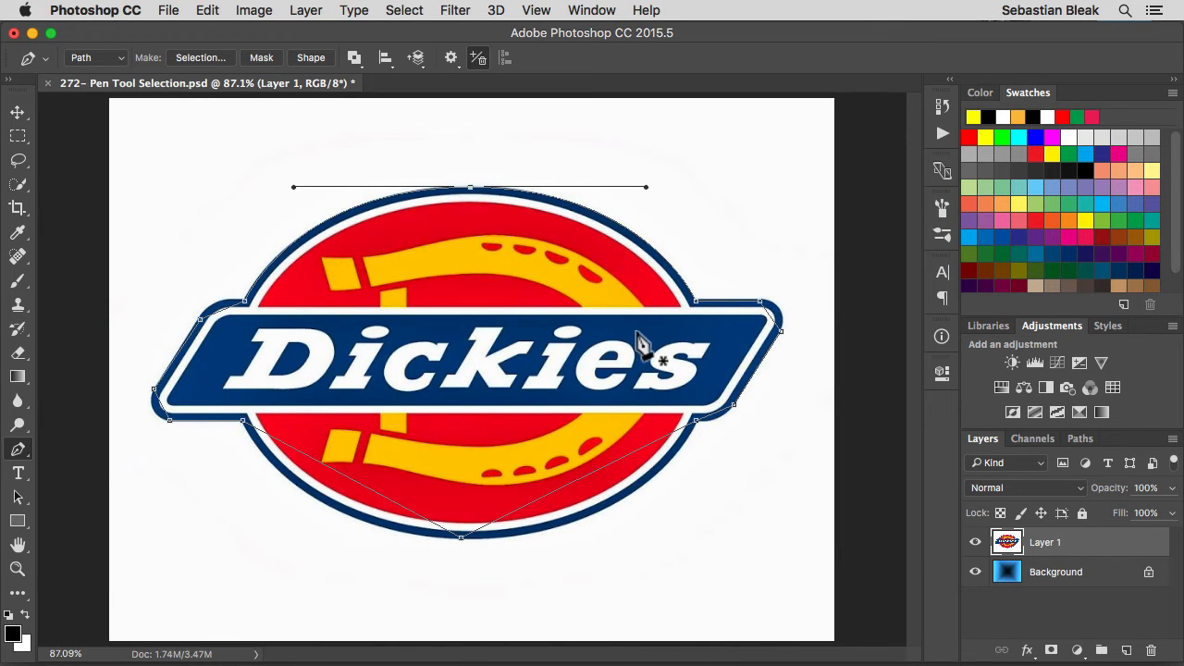
# Shift the two anchors on the banner's upper-right edge slightly up and left onto the blue outline.
pyautogui.press('super+space')
pyautogui.moveTo(683, 345); pyautogui.dragTo(598, 321)
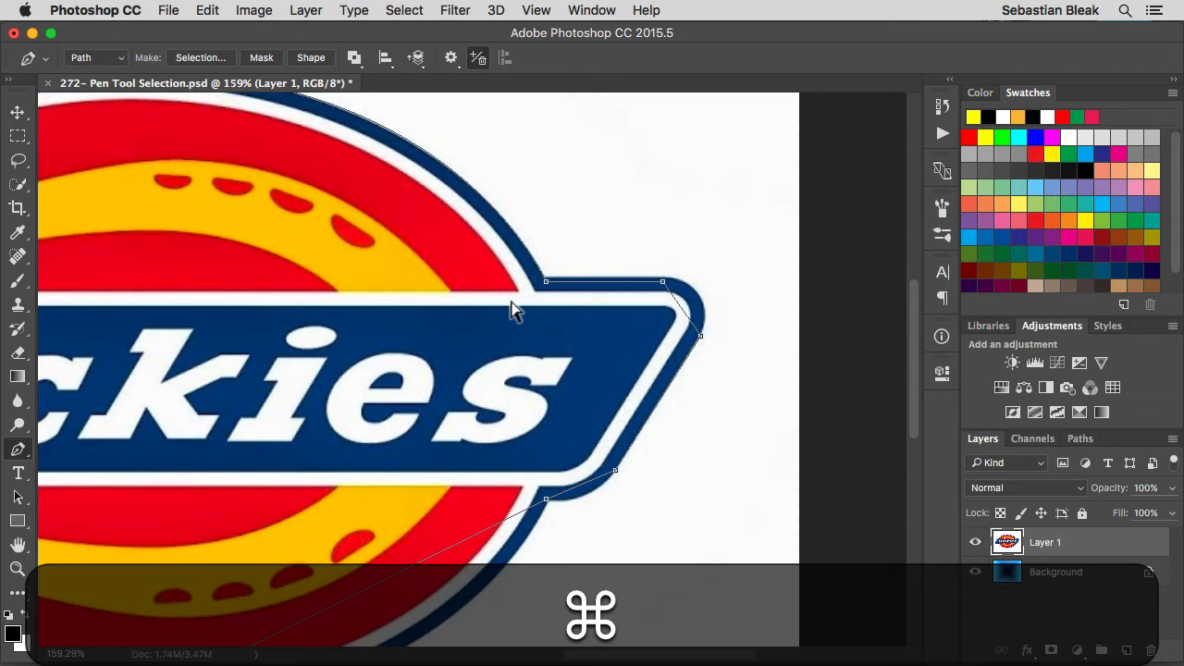
pyautogui.moveTo(504, 299)
pyautogui.mouseDown()
pyautogui.moveTo(640, 282)
pyautogui.moveTo(692, 260)
pyautogui.mouseUp()
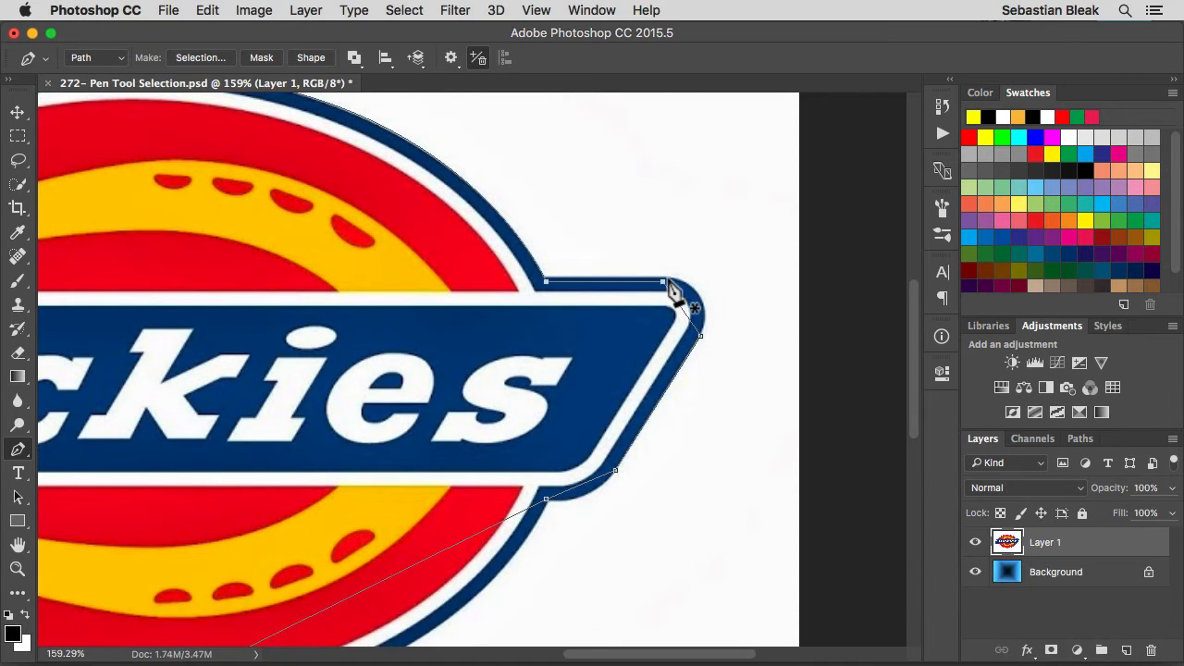
pyautogui.press('super')
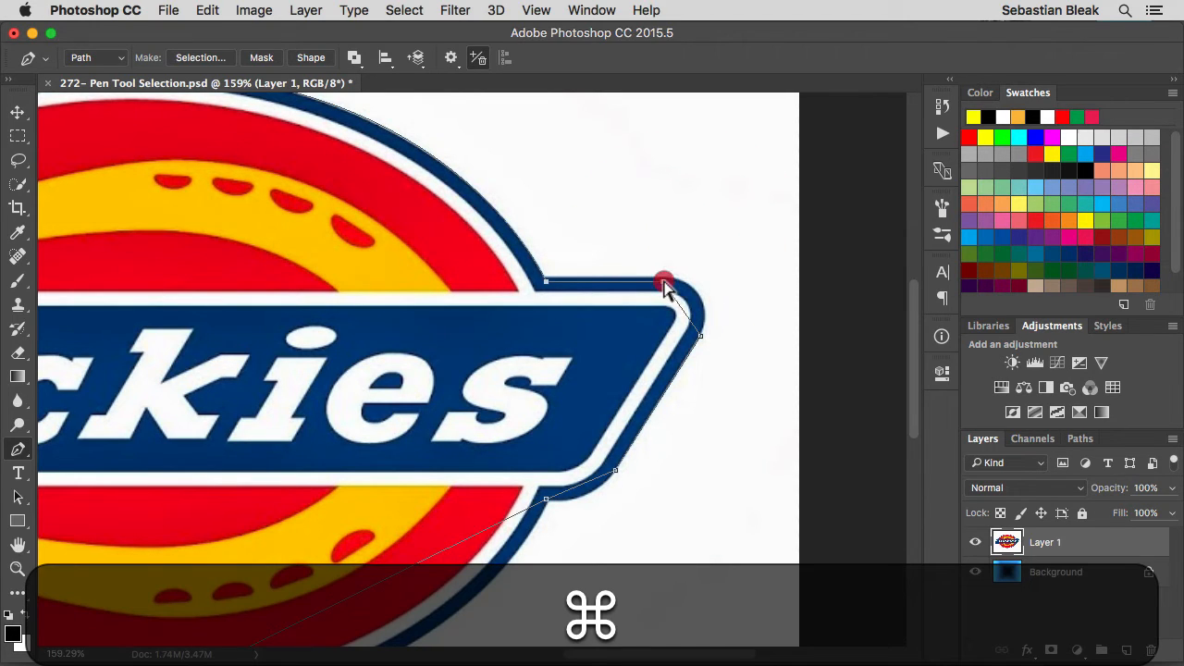
pyautogui.moveTo(664, 279); pyautogui.dragTo(662, 281)
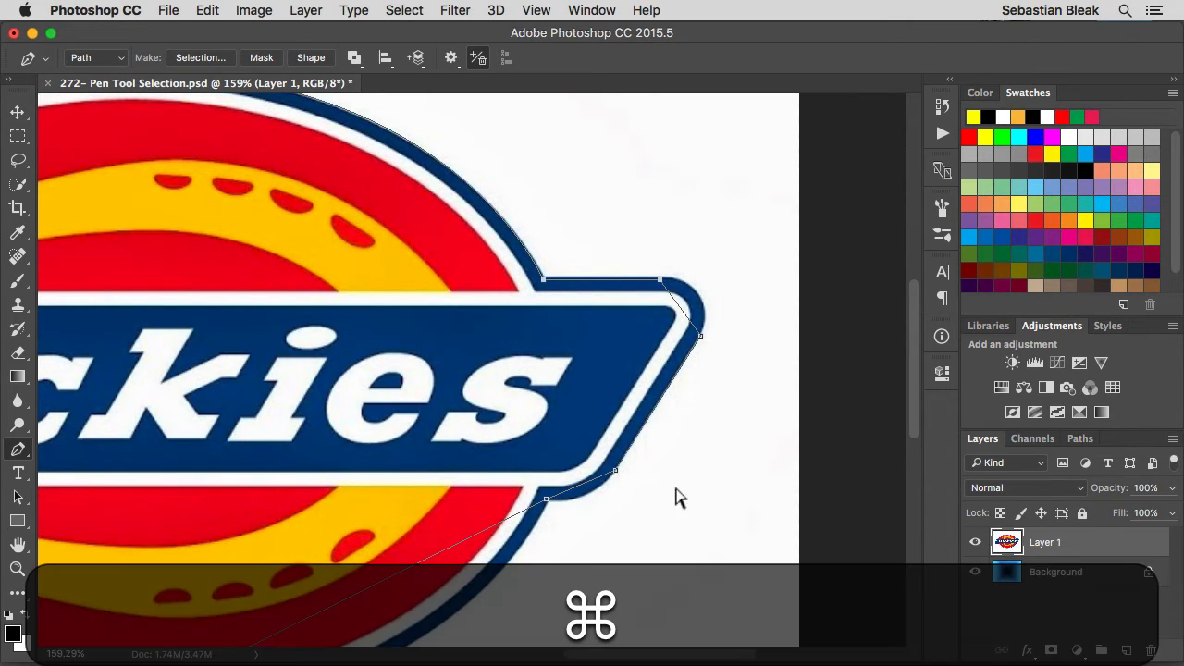
# Select the two anchors on the banner's slanted right edge and shift them slightly left, inside the blue outline.
pyautogui.moveTo(597, 487); pyautogui.dragTo(723, 326)
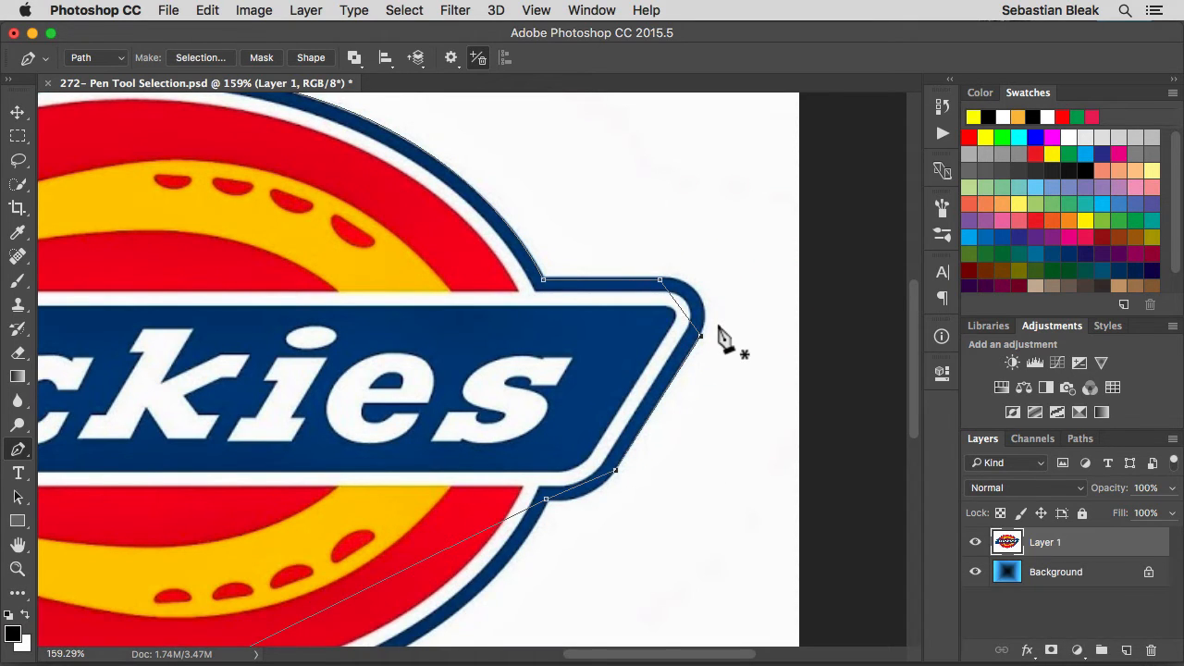
pyautogui.press('super')
pyautogui.moveTo(700, 342); pyautogui.dragTo(698, 336)
# Add an anchor between the banner's upper-right corner points and pull it outward to follow the rounded corner.
pyautogui.click(679, 310)
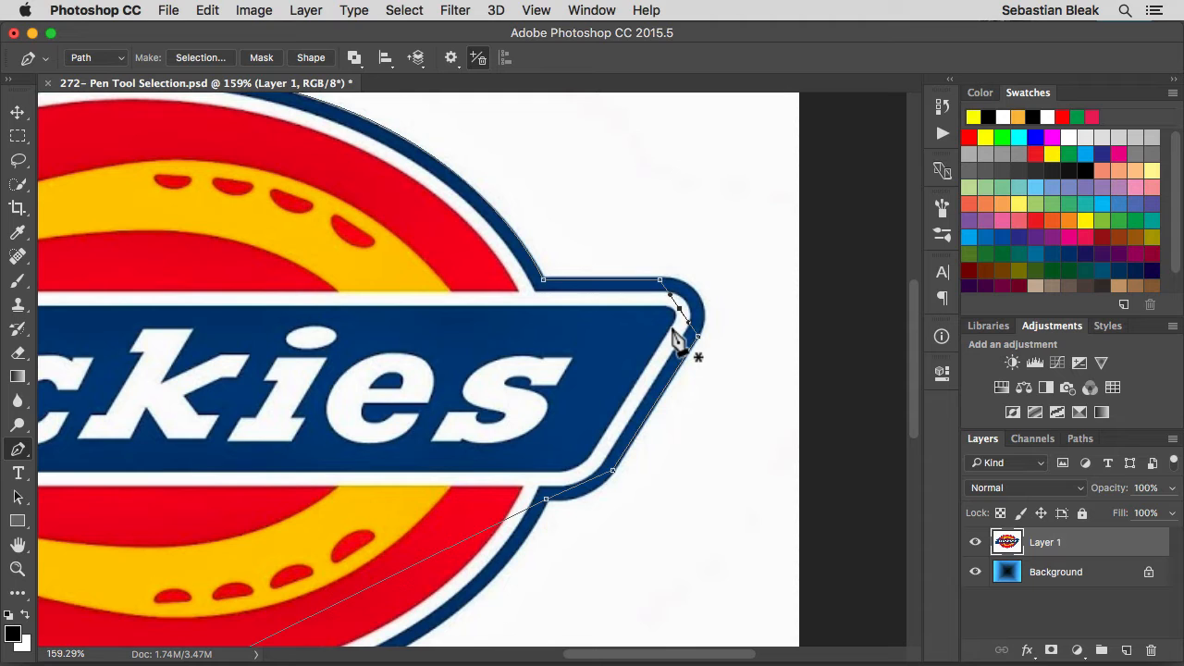
pyautogui.keyDown('super'); pyautogui.click(688, 305); pyautogui.keyUp('super')
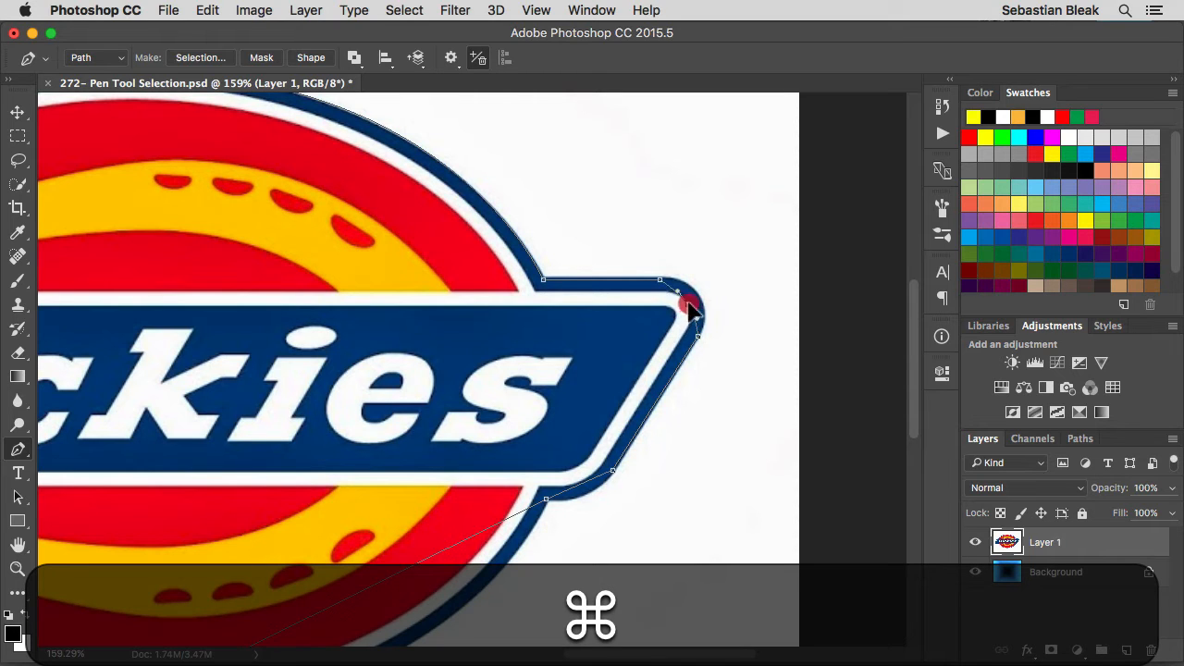
pyautogui.moveTo(688, 303); pyautogui.dragTo(696, 296)
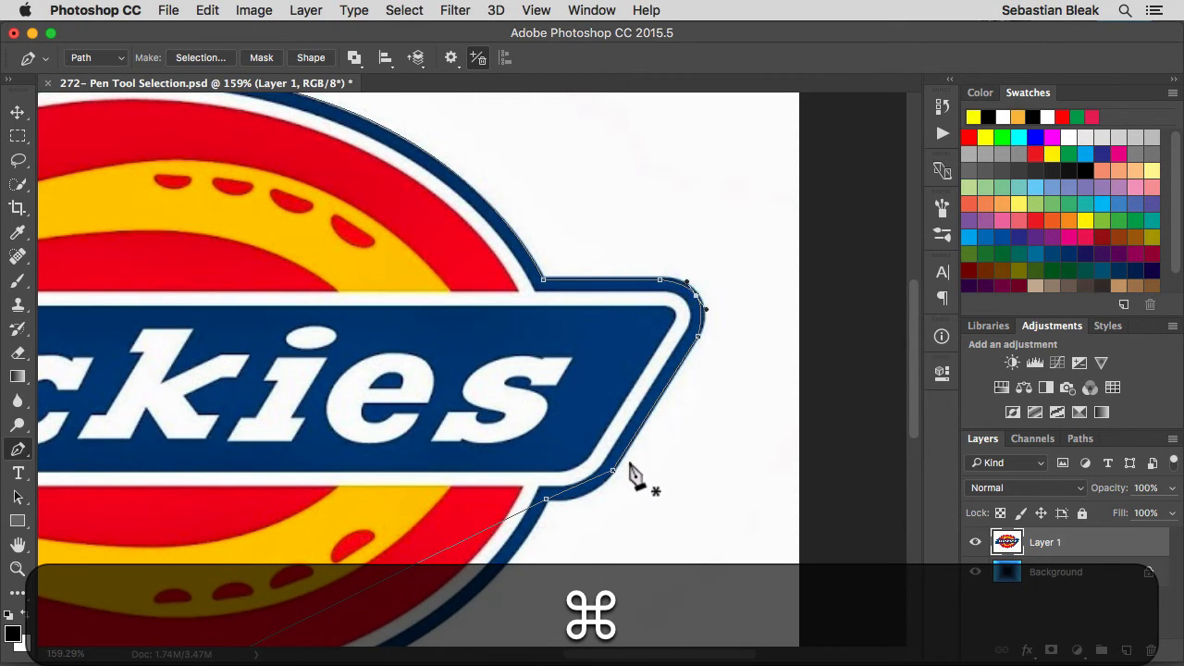
# Add an anchor on the banner's lower-right corner segment and pull it outward to match the rounded blue edge.
pyautogui.moveTo(629, 474); pyautogui.dragTo(653, 349)
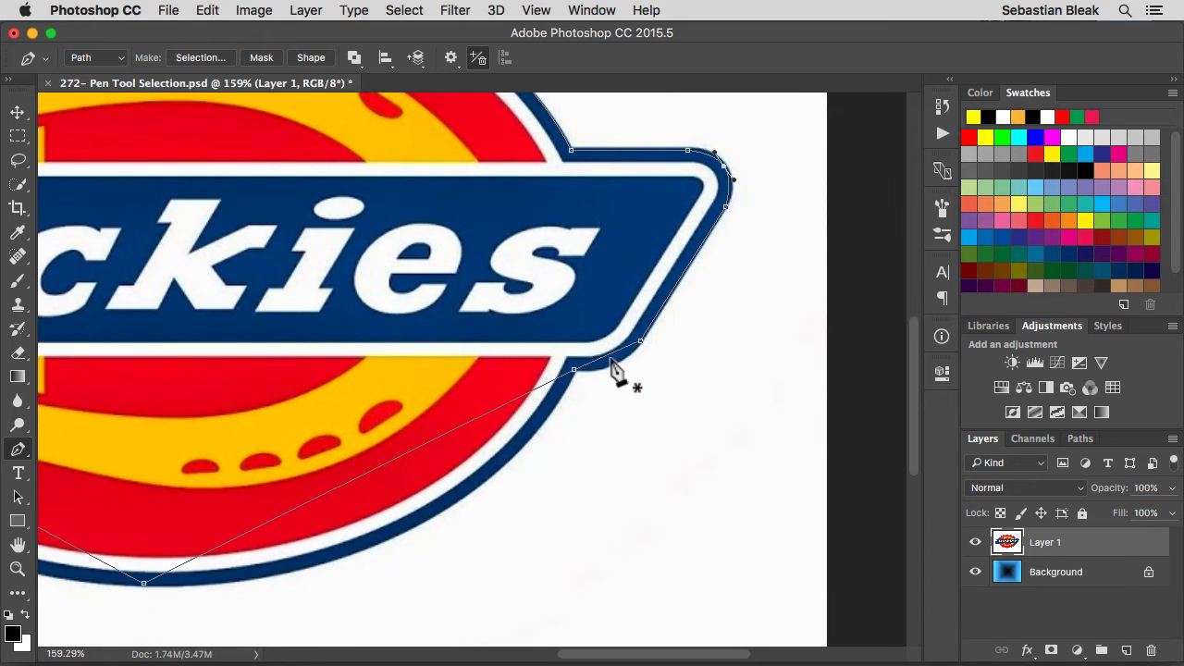
pyautogui.click(606, 358)
pyautogui.keyDown('super'); pyautogui.click(607, 357); pyautogui.keyUp('super')
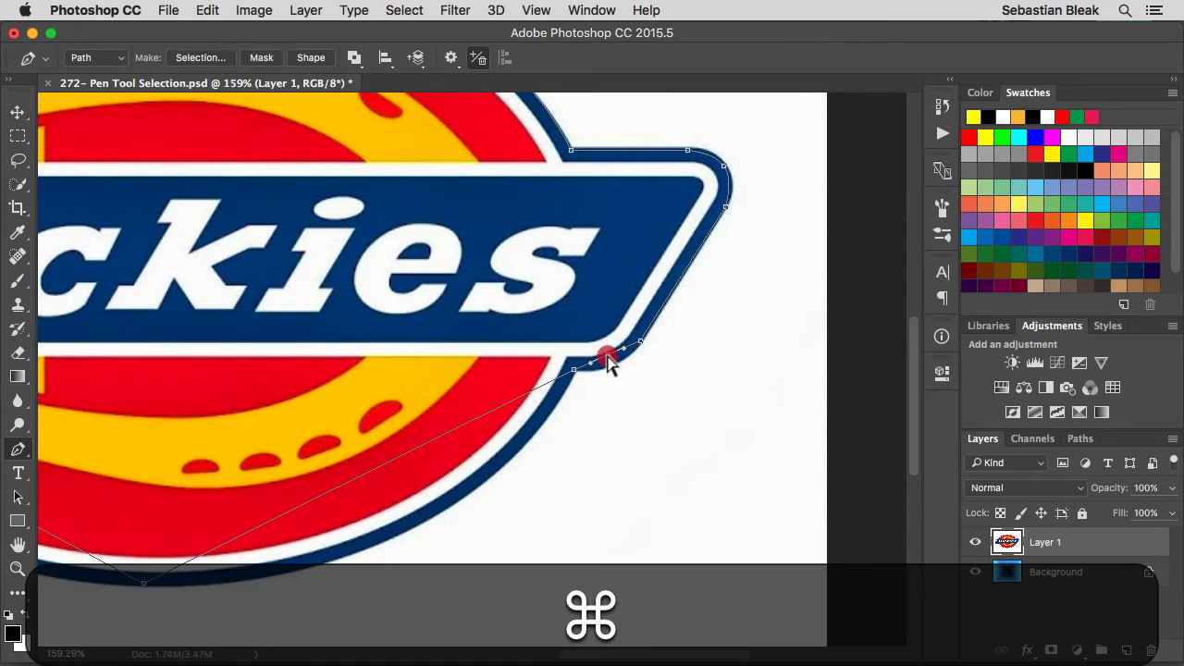
pyautogui.moveTo(608, 363); pyautogui.dragTo(613, 367)
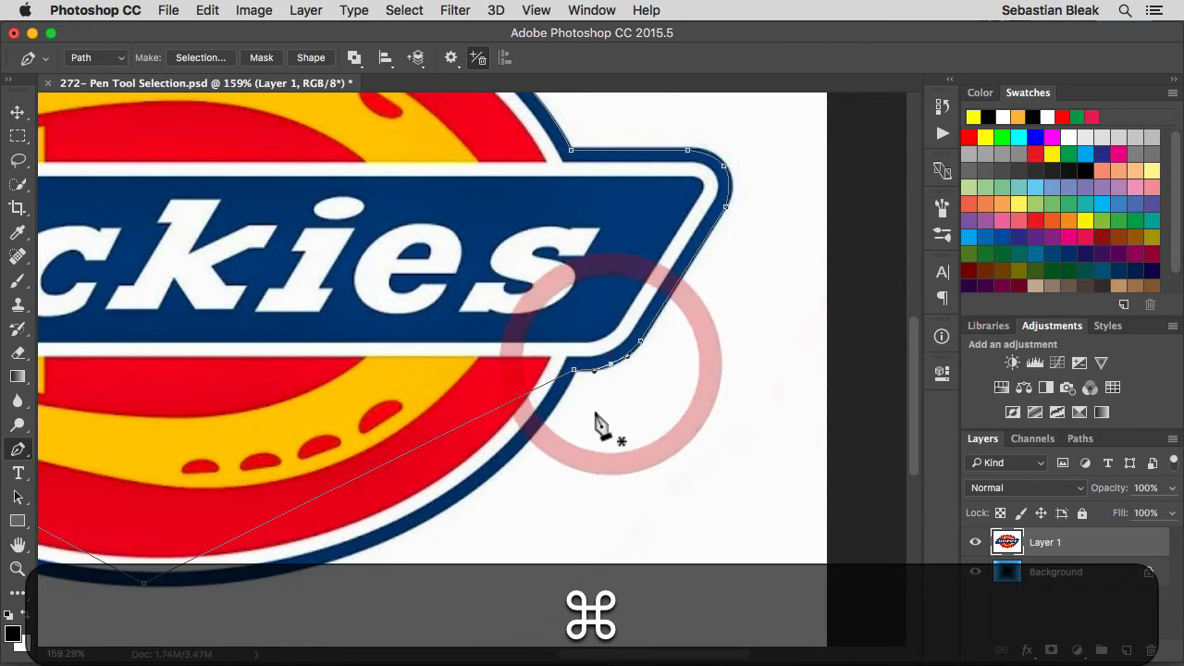
# Convert the oval's bottom anchor into a smooth point, extending its handles horizontally so both lower segments curve along the outline.
pyautogui.press('super+0')
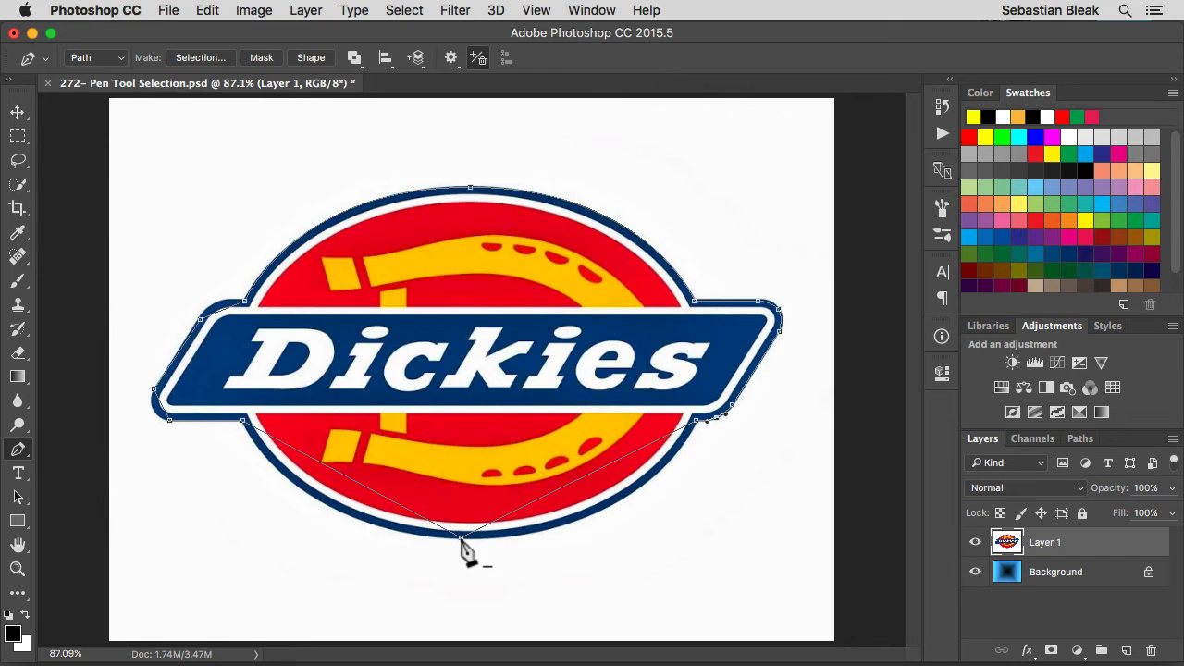
pyautogui.press('alt')
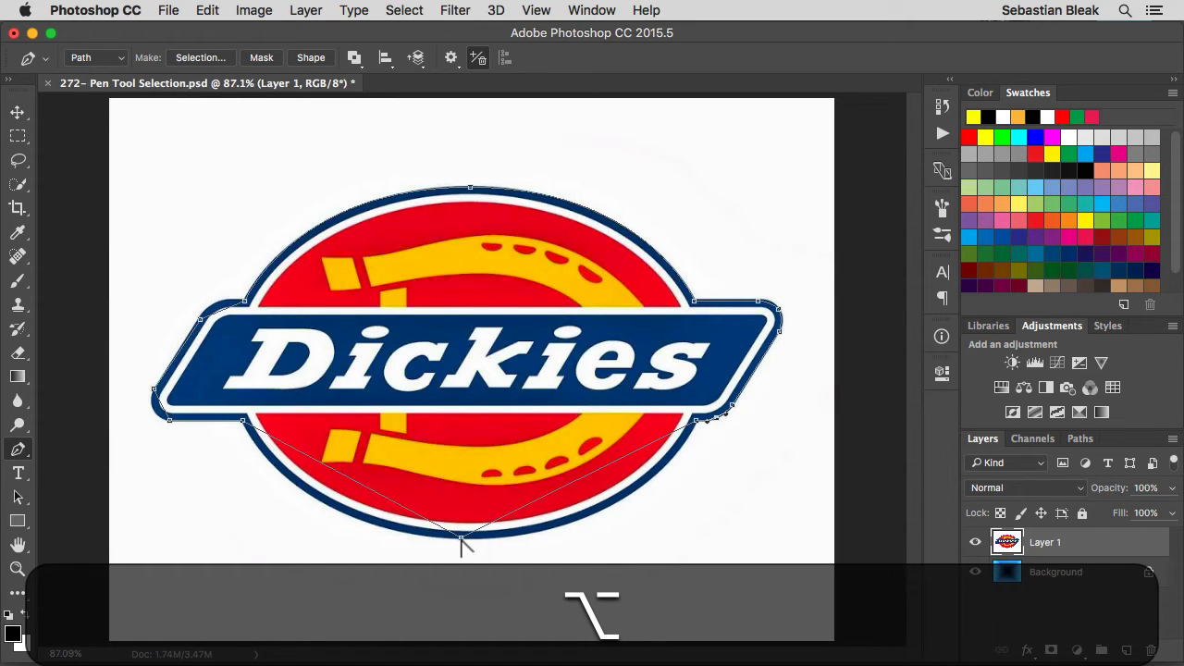
pyautogui.keyDown('alt'); pyautogui.click(461, 539); pyautogui.keyUp('alt')
pyautogui.moveTo(461, 538); pyautogui.dragTo(609, 542)
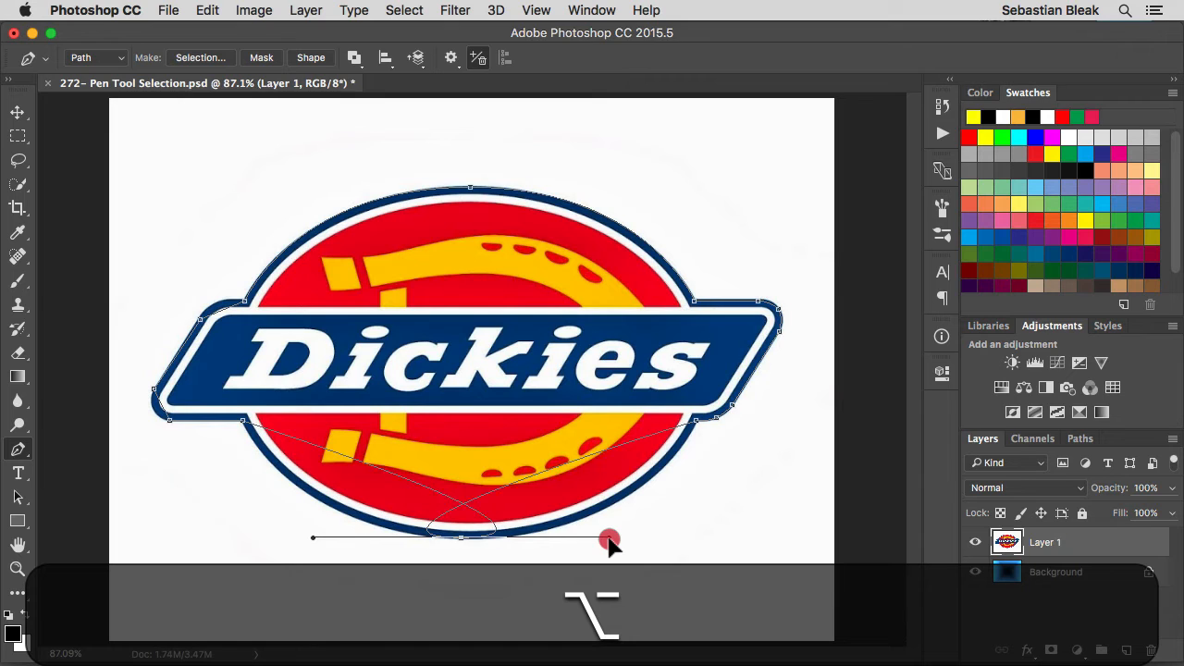
pyautogui.moveTo(609, 540); pyautogui.dragTo(300, 565)
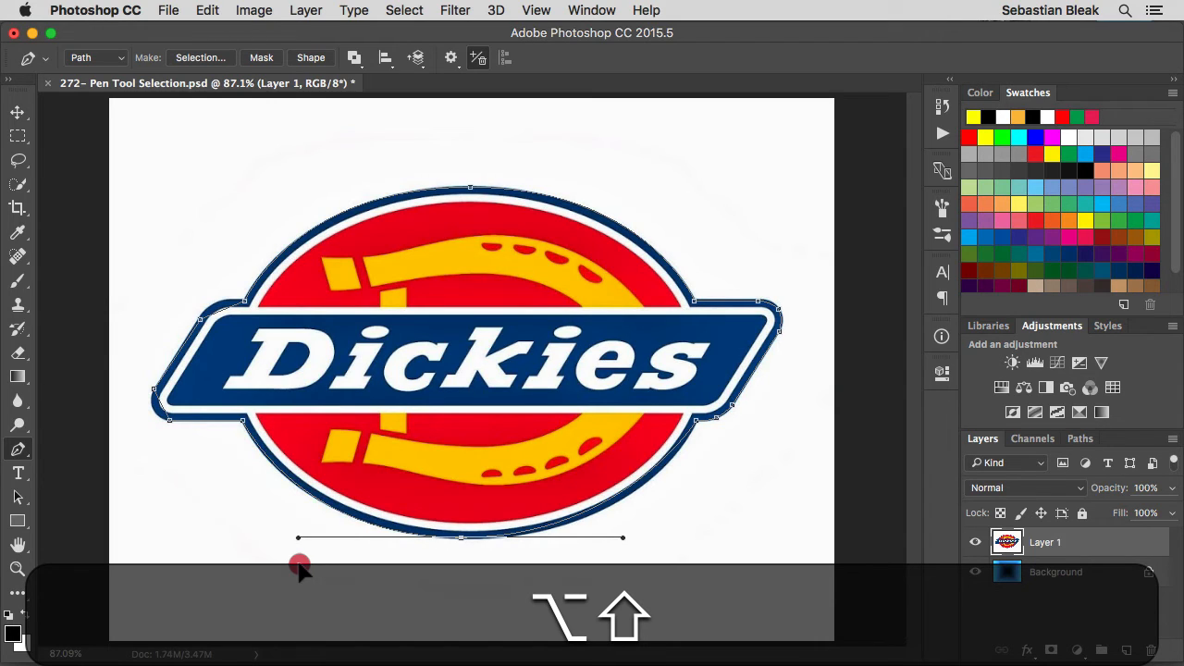
pyautogui.moveTo(300, 566); pyautogui.dragTo(285, 568)
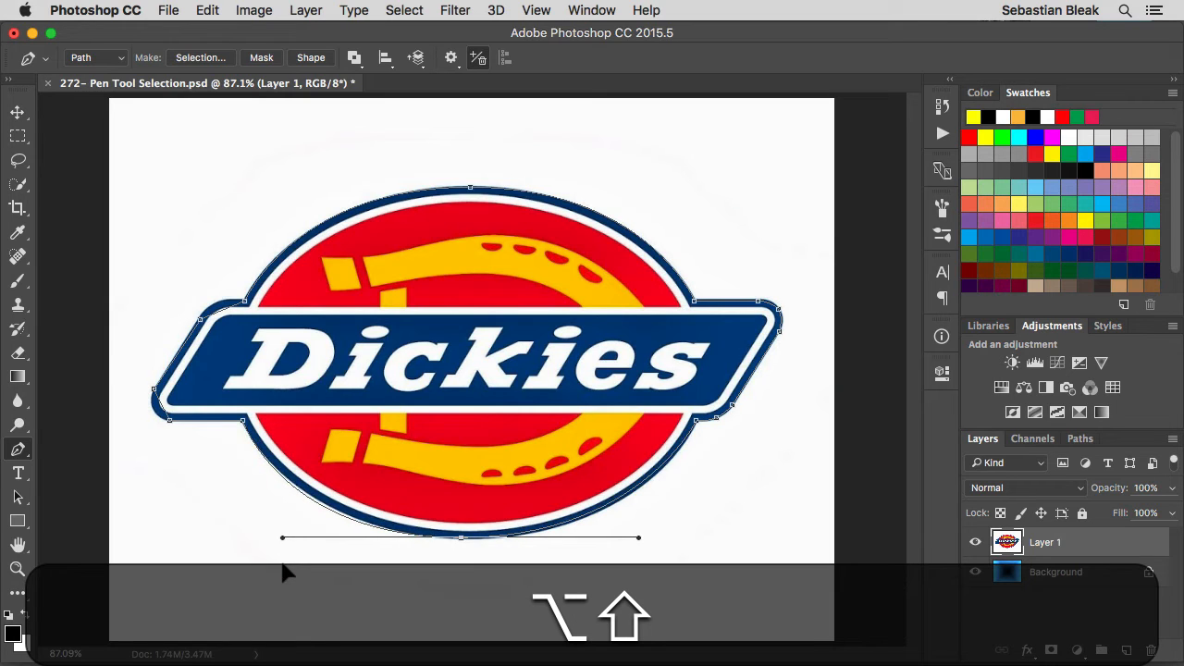
# Nudge the oval's bottom anchor right and slightly down so both lower curves follow the blue outline.
pyautogui.moveTo(282, 562); pyautogui.dragTo(283, 564)
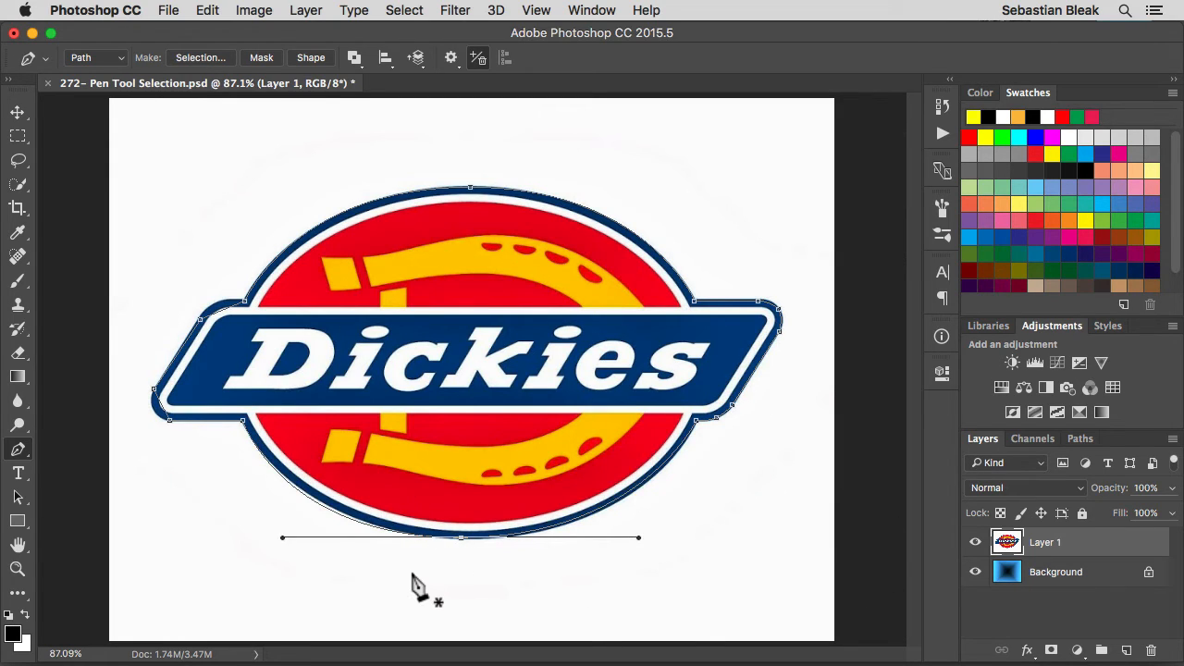
pyautogui.press('Right')
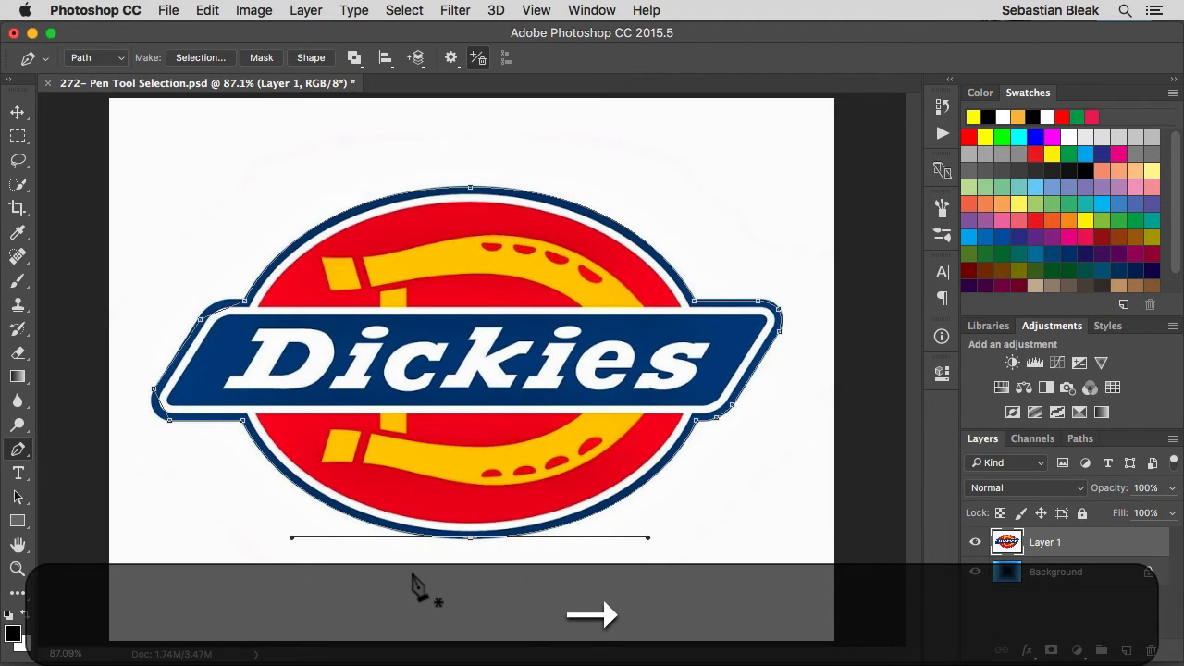
pyautogui.press('Down')
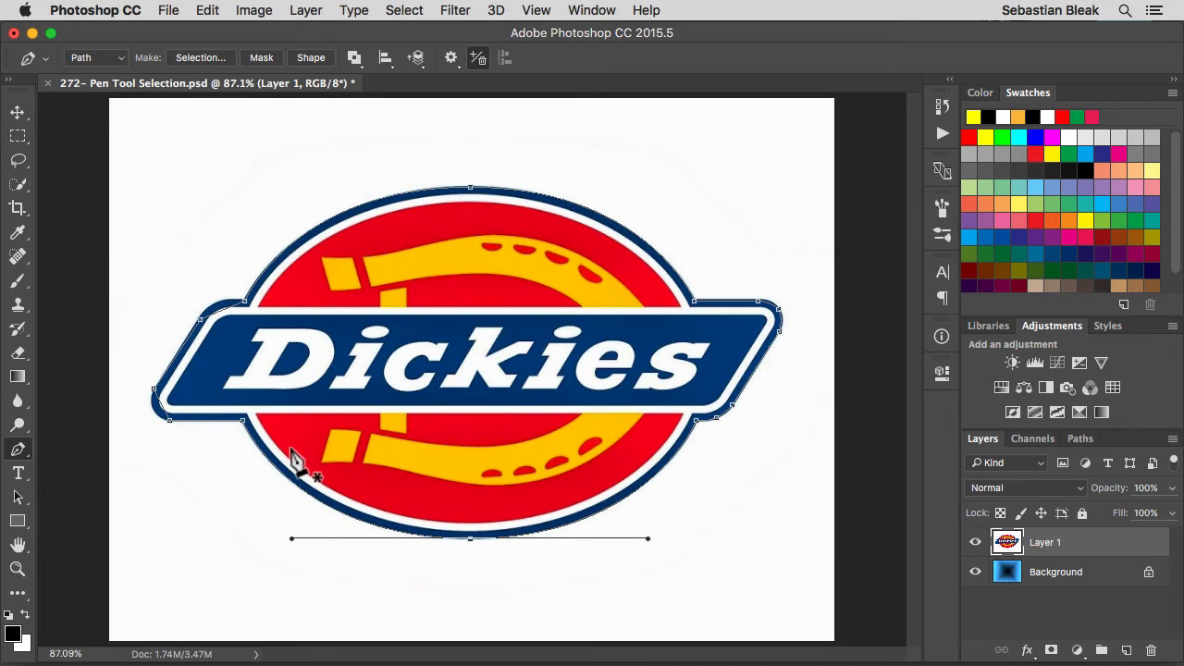
# Reposition the two anchors on the banner's slanted left edge slightly so the segment sits just inside the blue outline.
pyautogui.press('super+space')
pyautogui.click(184, 445)
pyautogui.moveTo(187, 428); pyautogui.dragTo(325, 444)
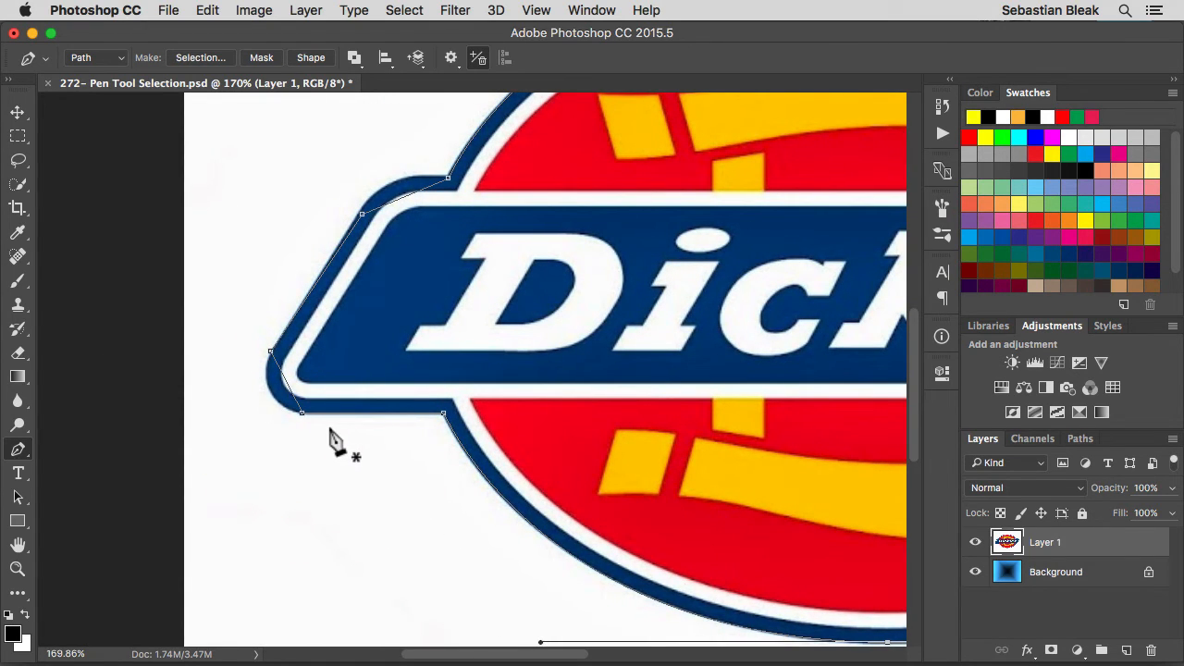
pyautogui.moveTo(293, 395); pyautogui.dragTo(302, 412)
pyautogui.press('super')
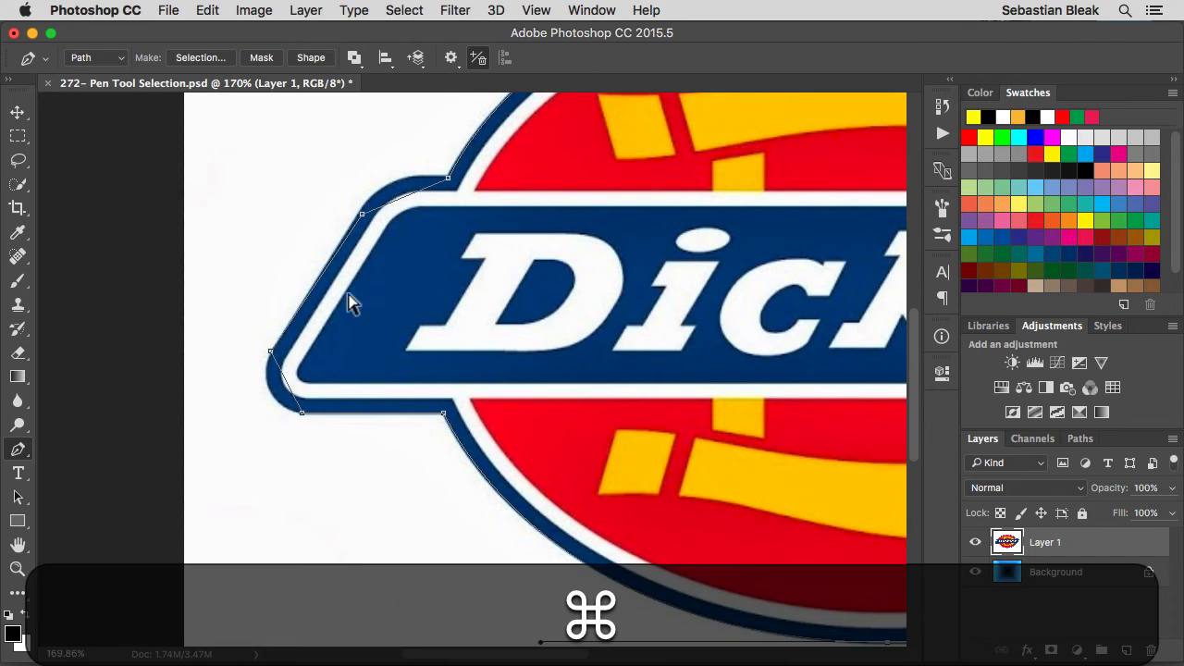
pyautogui.keyDown('super'); pyautogui.click(269, 352); pyautogui.keyUp('super')
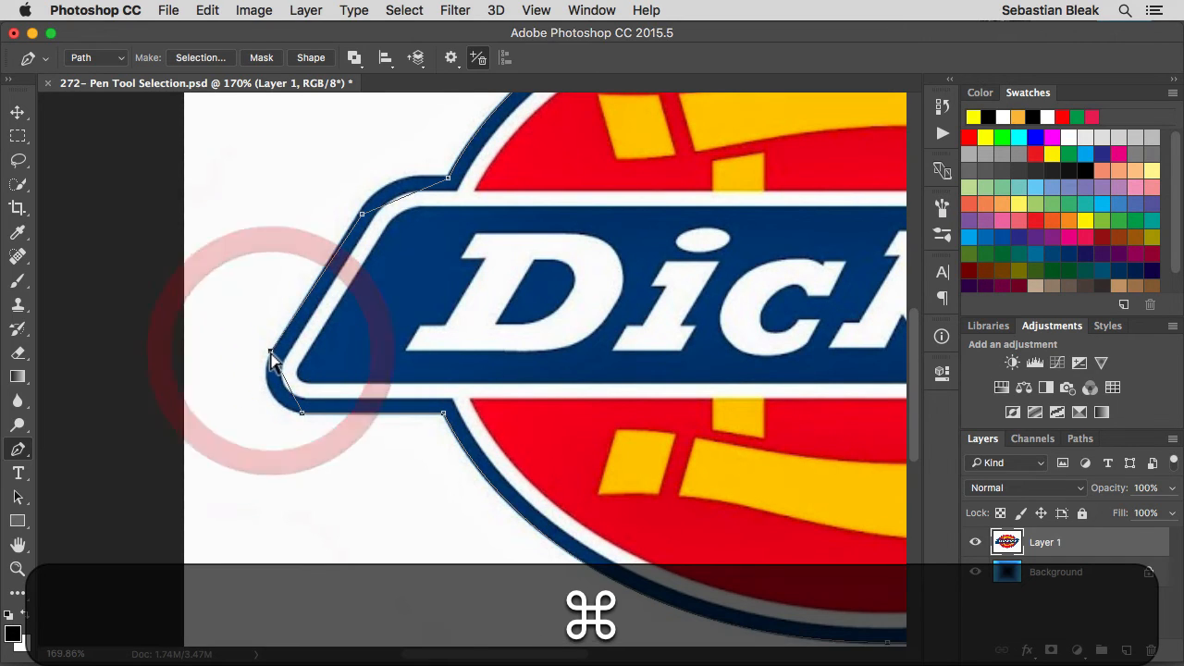
pyautogui.moveTo(270, 351); pyautogui.dragTo(274, 354)
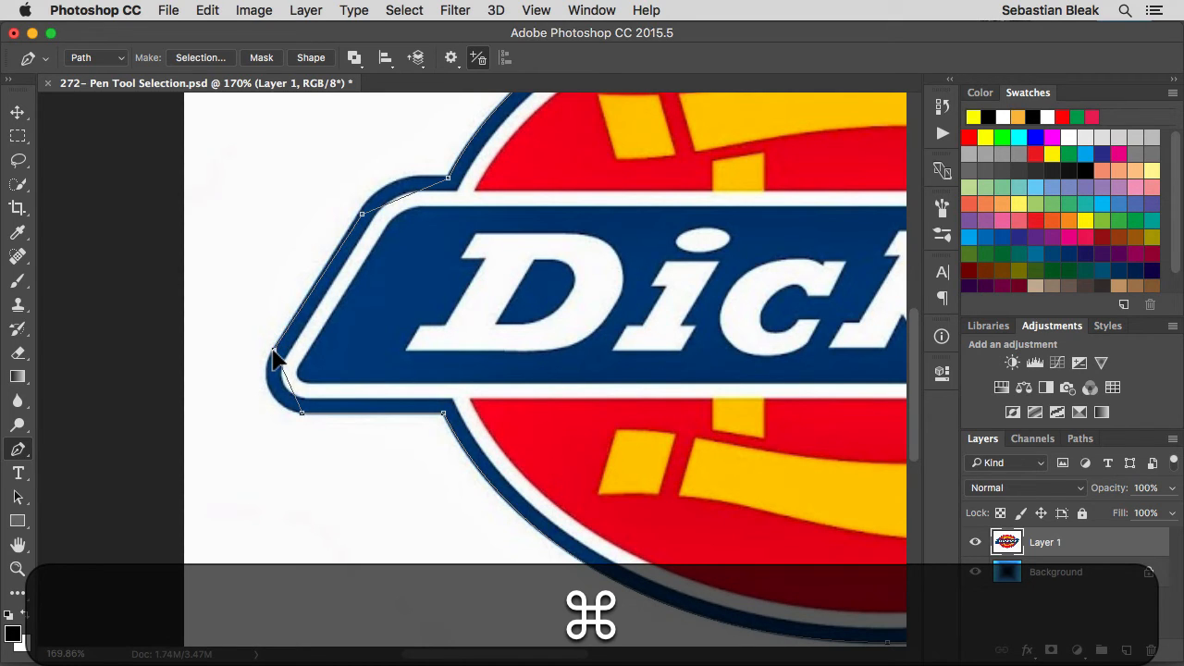
pyautogui.keyDown('super'); pyautogui.click(274, 354); pyautogui.keyUp('super')
pyautogui.keyDown('super'); pyautogui.click(361, 215); pyautogui.keyUp('super')
pyautogui.moveTo(361, 214); pyautogui.dragTo(362, 210)
# Add an anchor on the banner's lower-left corner segment and pull it outward to follow the rounded blue edge.
pyautogui.click(285, 383)
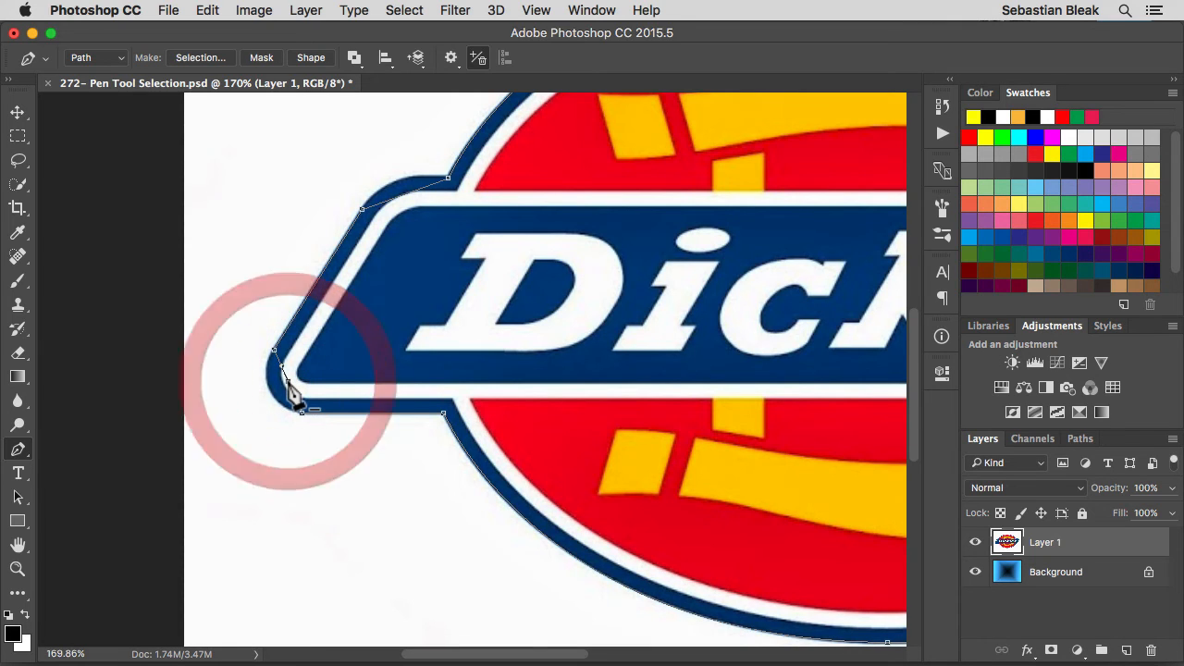
pyautogui.press('super')
pyautogui.moveTo(287, 380); pyautogui.dragTo(271, 390)
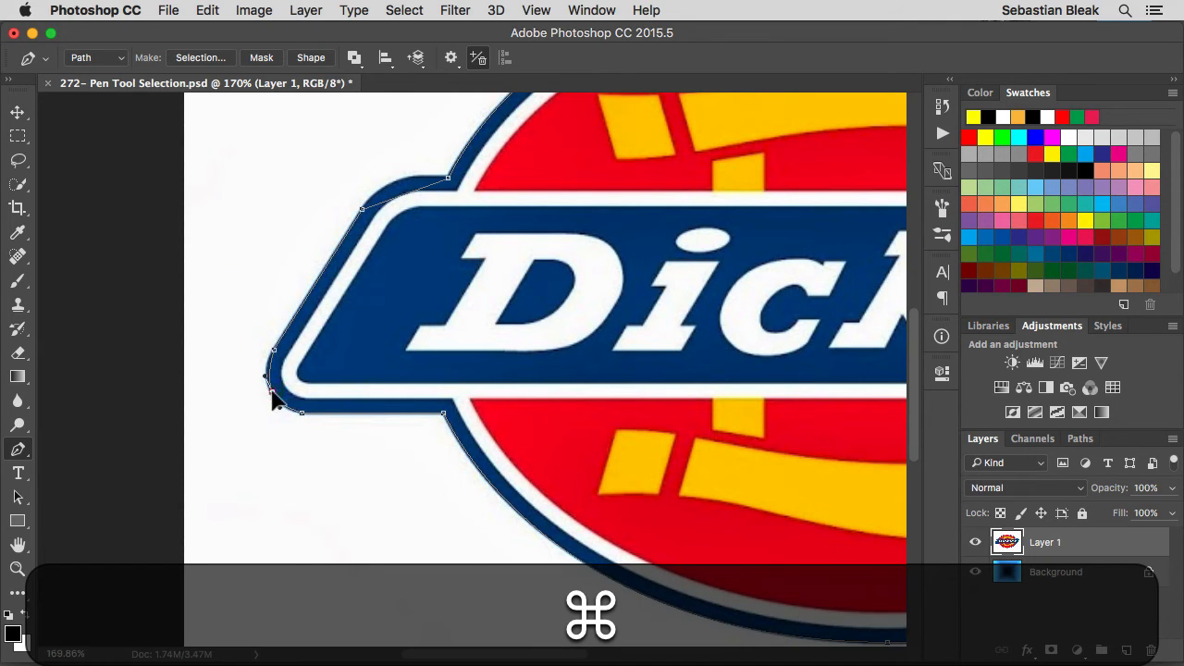
# Add an anchor on the banner's upper-left corner segment and pull it outward to match the rounded corner.
pyautogui.click(400, 196)
pyautogui.press('super')
pyautogui.moveTo(400, 196); pyautogui.dragTo(394, 189)
pyautogui.press('super+0')
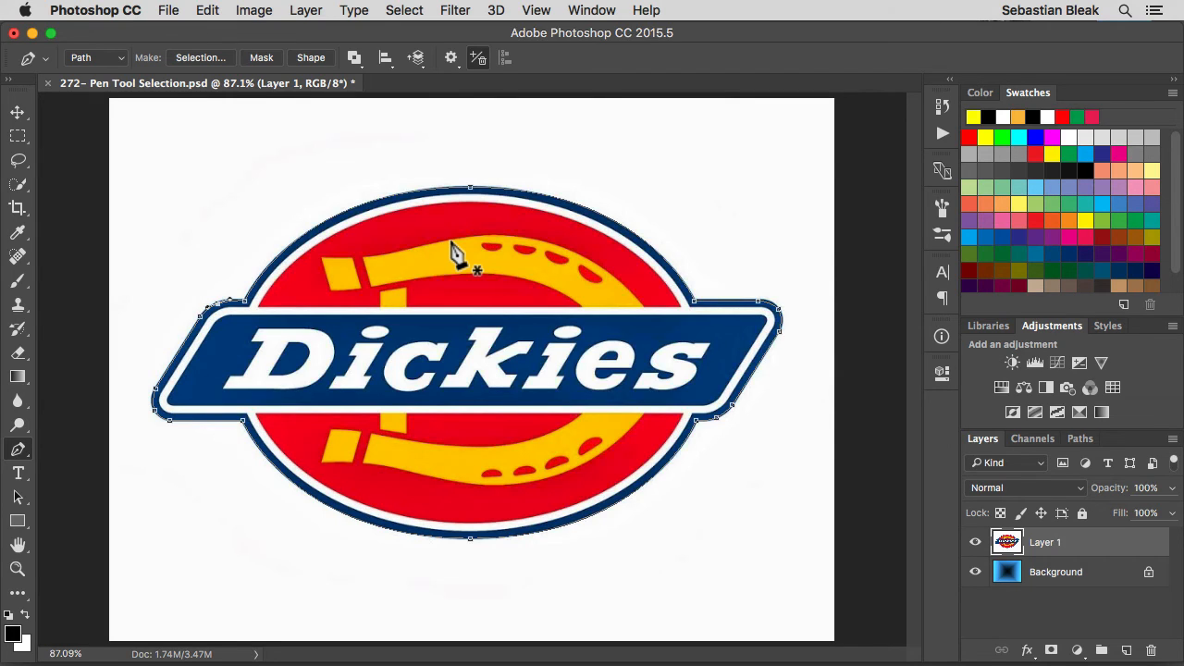
# Convert the finished path into a selection and use it to add a layer mask to Layer 1.
pyautogui.press('super')
pyautogui.press('super+Return')
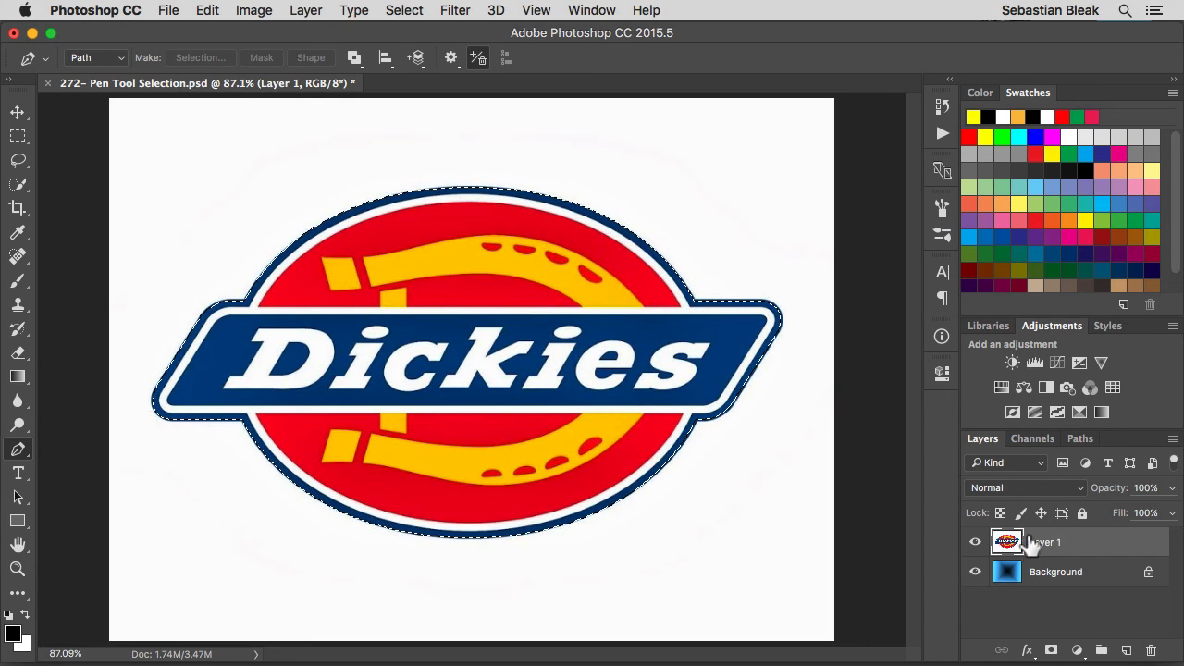
pyautogui.click(1076, 544)
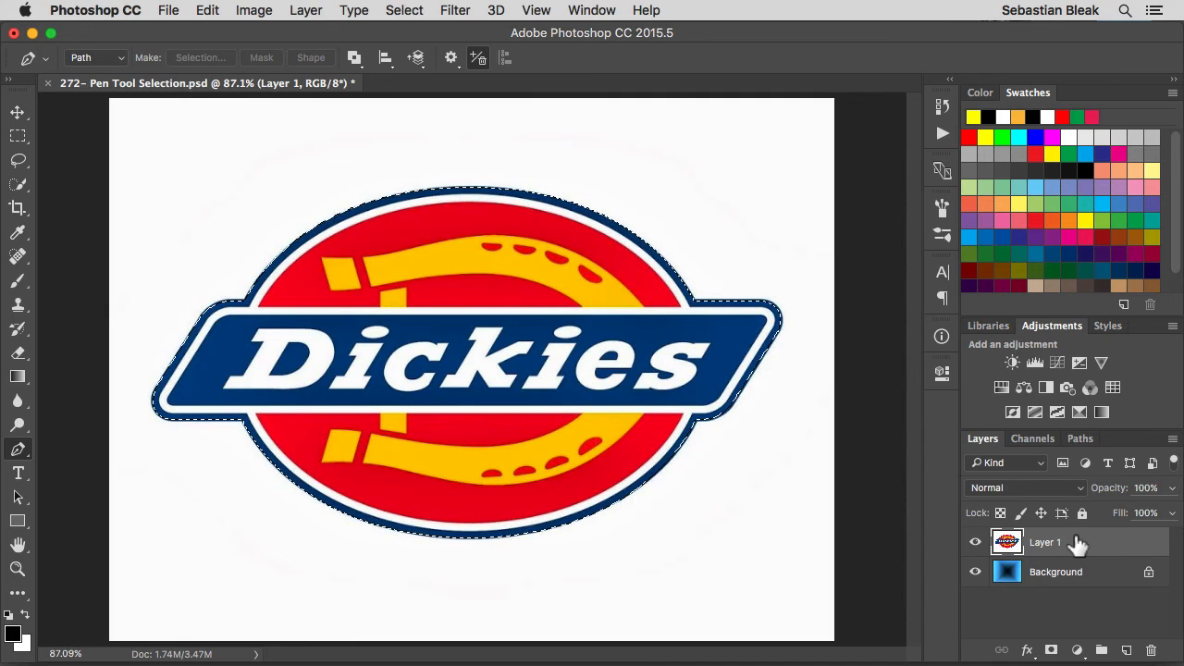
pyautogui.click(1052, 651)
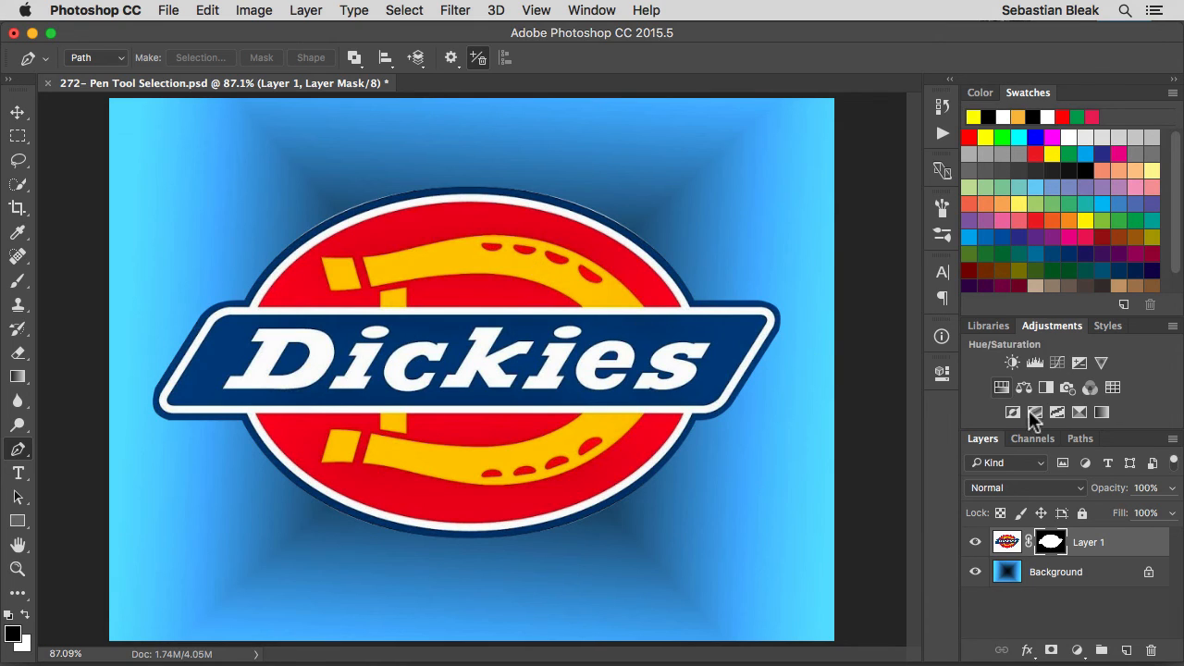
# Display the document's paths and select the Work Path, dismissing the option to save it under a name.
pyautogui.click(1083, 440)
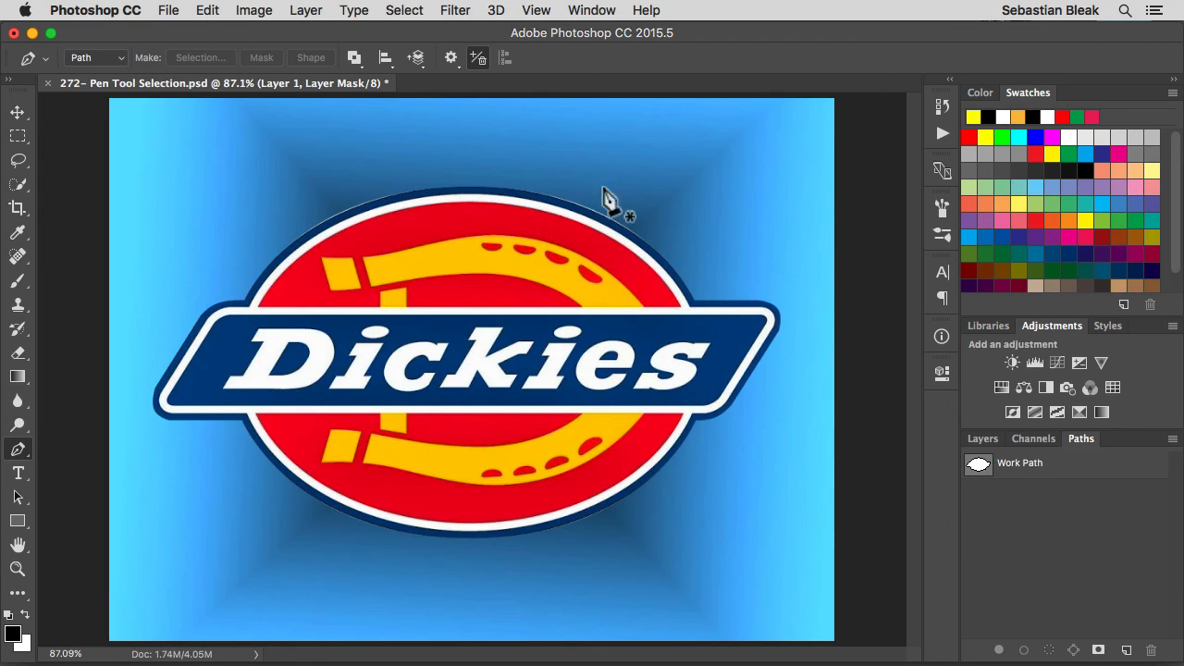
pyautogui.click(592, 10)
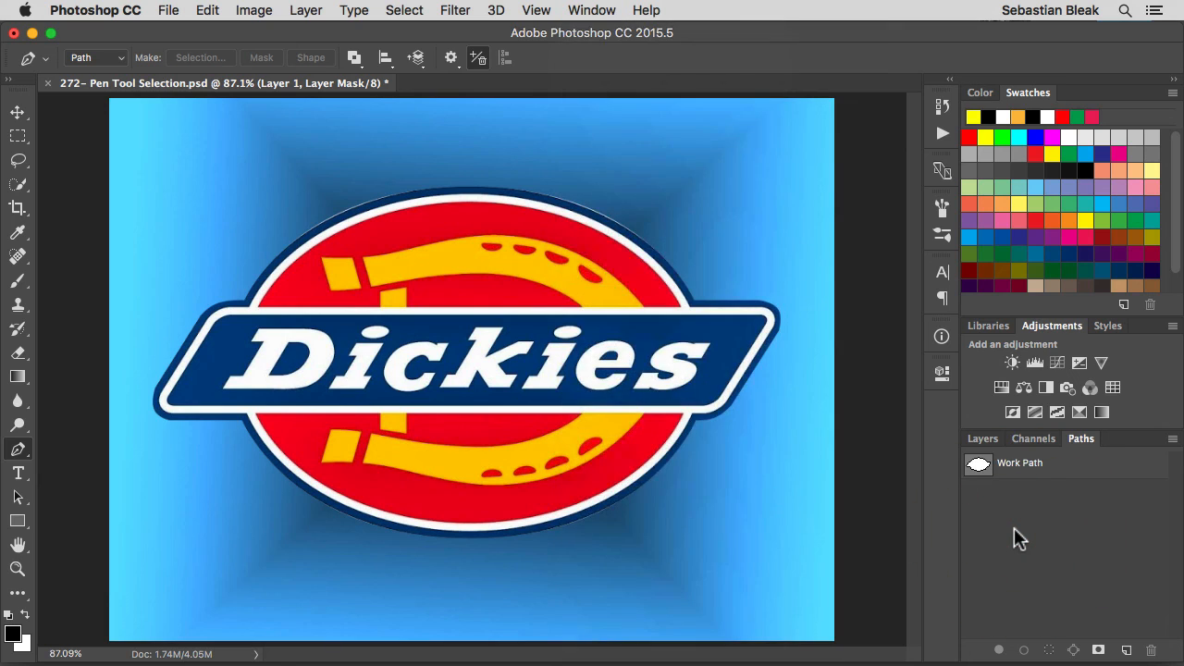
pyautogui.doubleClick(1023, 467)
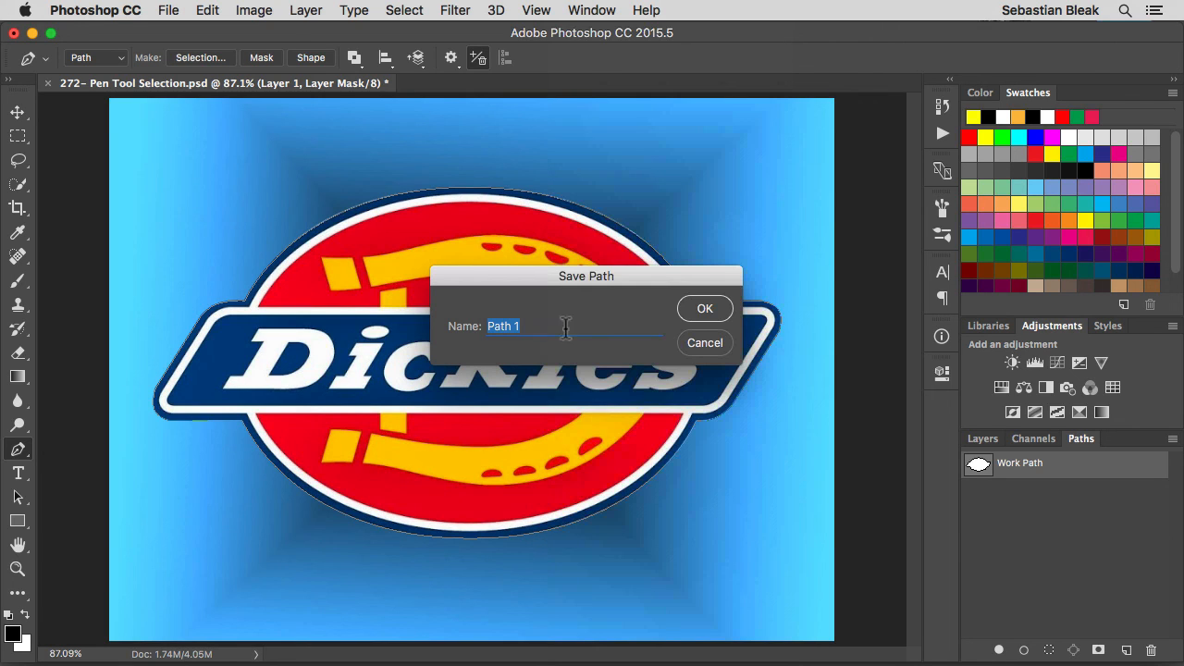
pyautogui.click(703, 344)
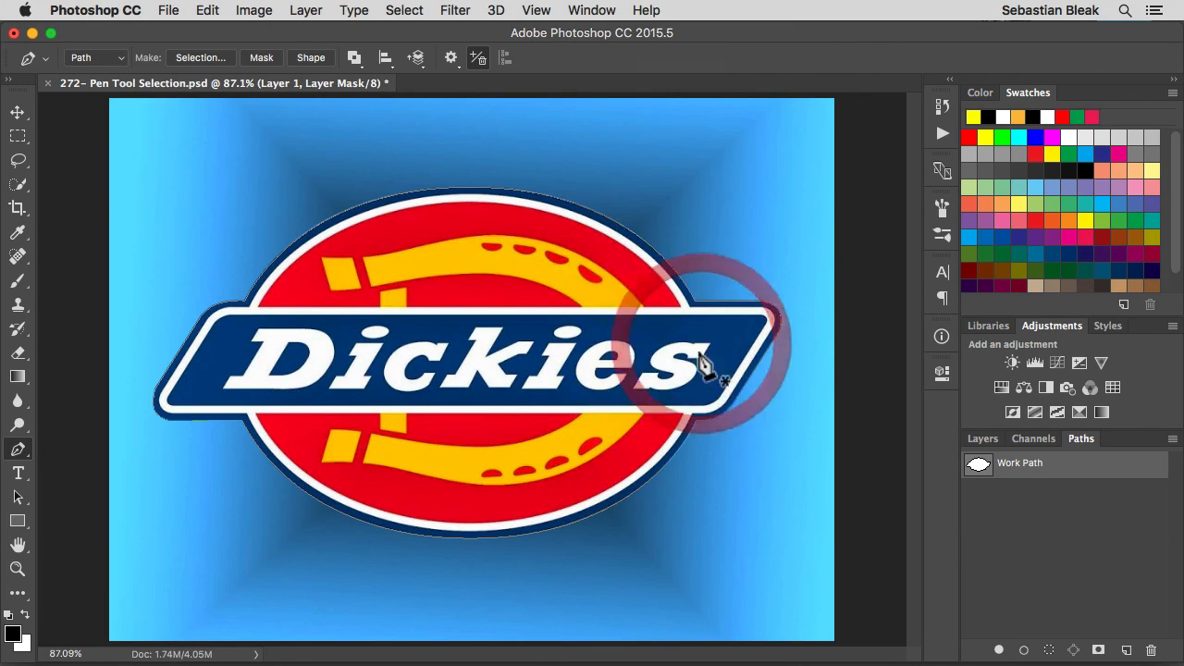
pyautogui.click(1052, 470)
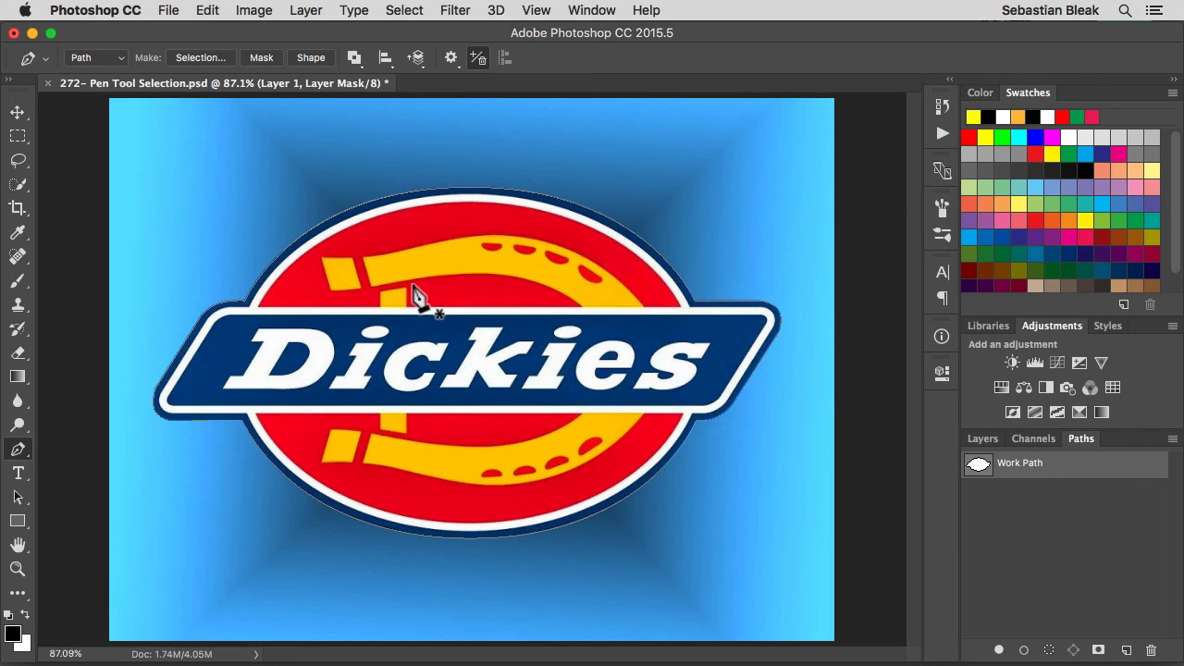
# Select the oval's top and bottom anchors on the Work Path in turn to inspect their direction handles.
pyautogui.press('super')
pyautogui.moveTo(402, 155); pyautogui.dragTo(542, 239)
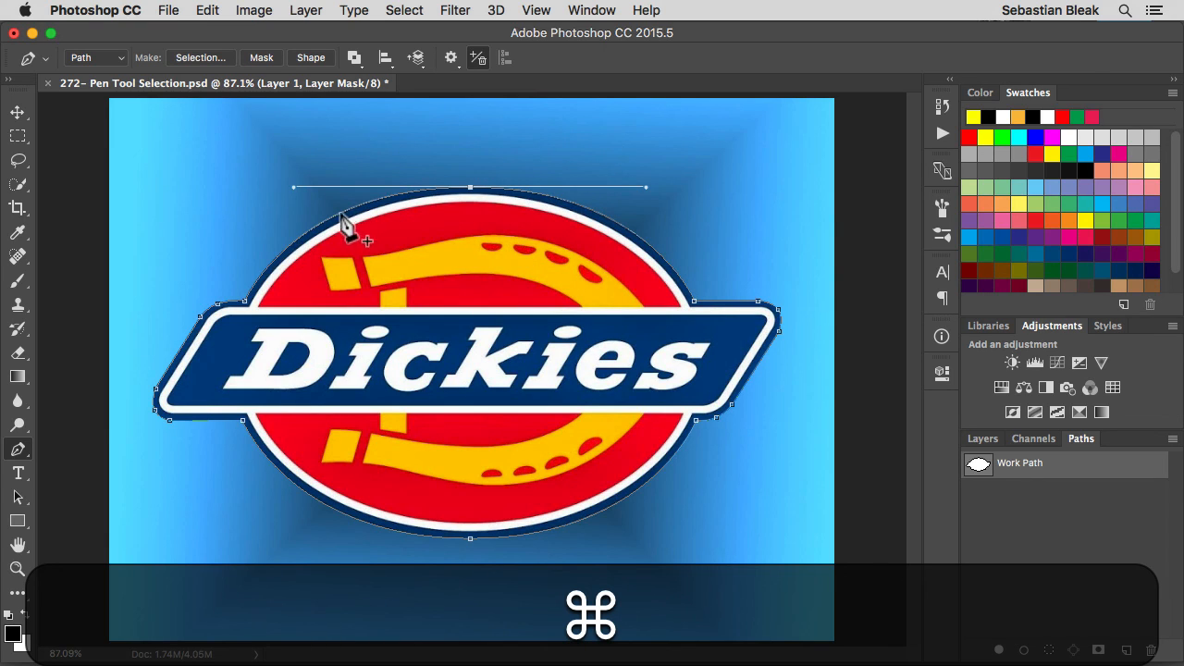
pyautogui.press('super')
pyautogui.moveTo(423, 570); pyautogui.dragTo(529, 507)
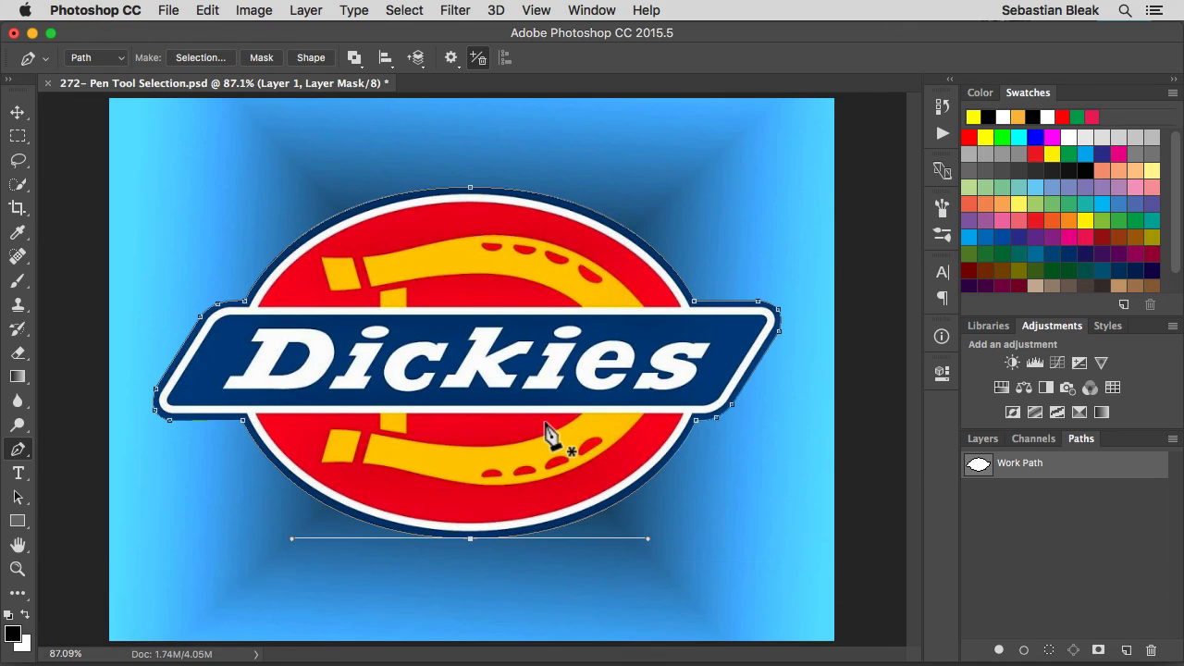